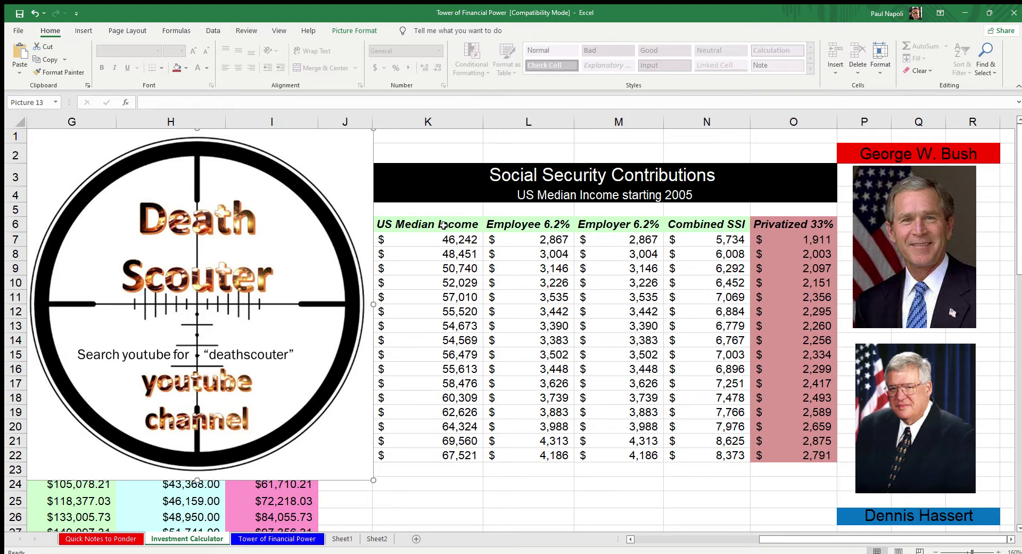
- Examine the US Median Income column of the Social Security Contributions table, from K7 through K22
{"action": "left_click", "coordinate": [443, 224]}
{"action": "left_click_drag", "start_coordinate": [446, 240], "coordinate": [458, 441]}
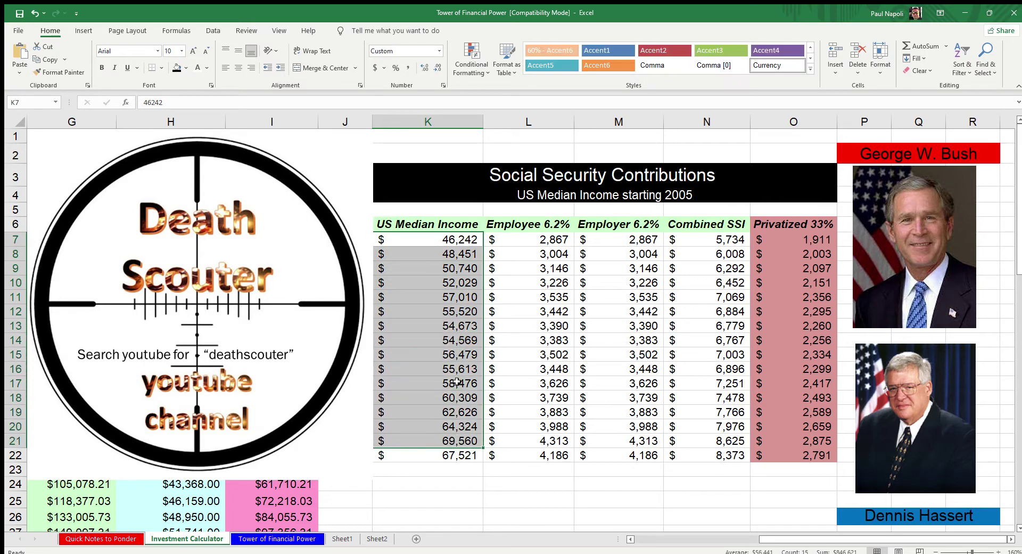
{"action": "left_click", "coordinate": [438, 240]}
{"action": "left_click", "coordinate": [459, 453]}
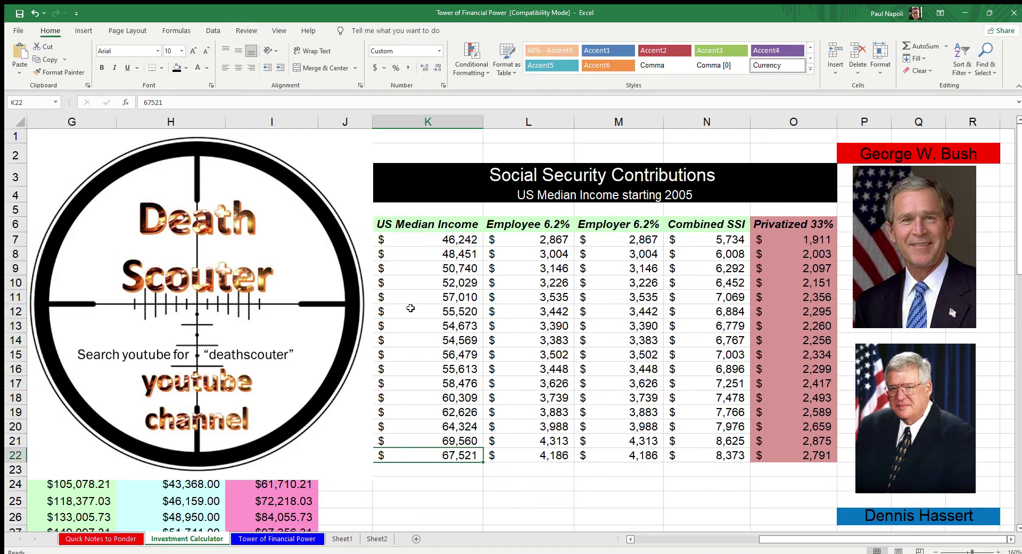
{"action": "left_click", "coordinate": [462, 239]}
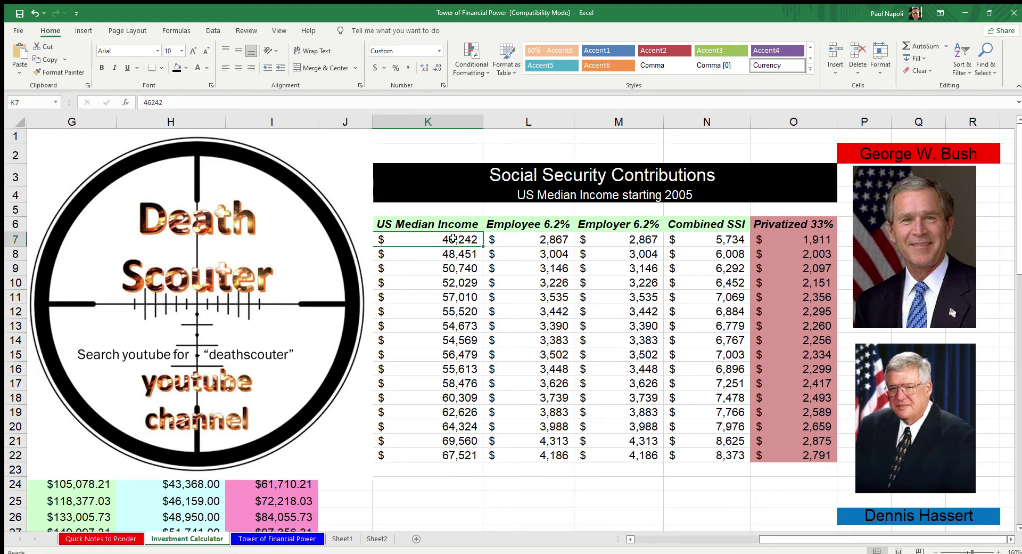
- Review each heading and its first-year amount in the Social Security Contributions table, from US Median Income through Privatized 33%
{"action": "left_click_drag", "start_coordinate": [441, 226], "coordinate": [442, 238]}
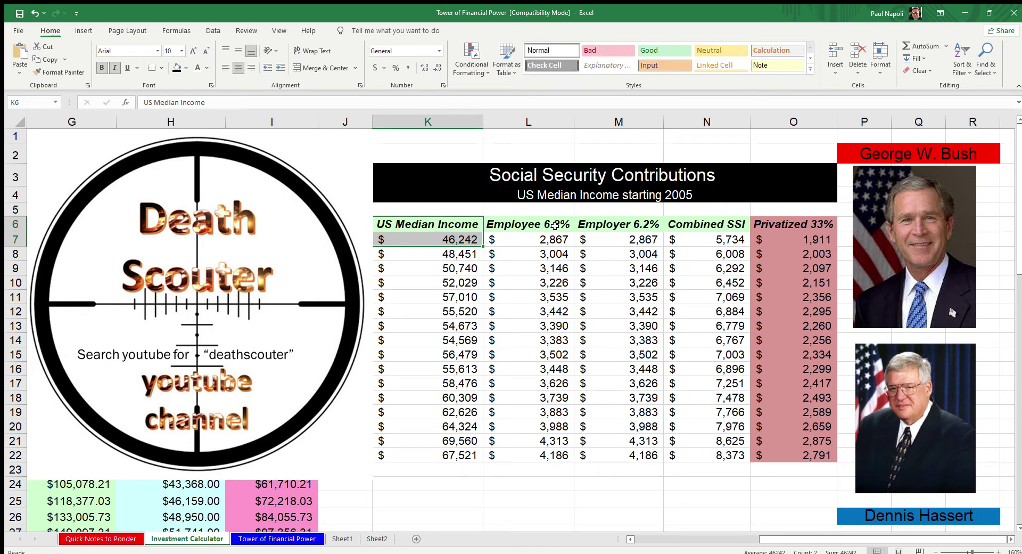
{"action": "left_click_drag", "start_coordinate": [555, 225], "coordinate": [553, 241]}
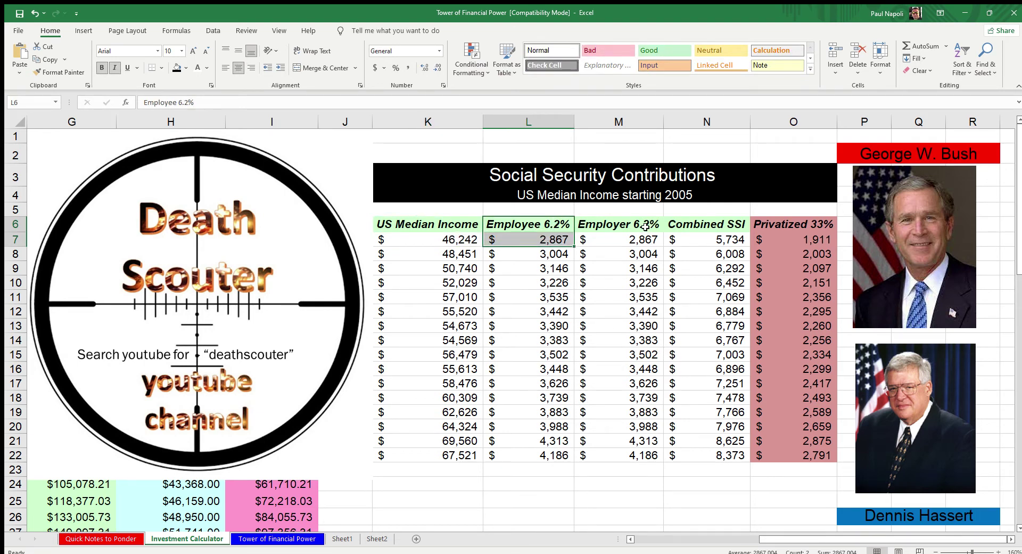
{"action": "left_click_drag", "start_coordinate": [645, 227], "coordinate": [647, 237]}
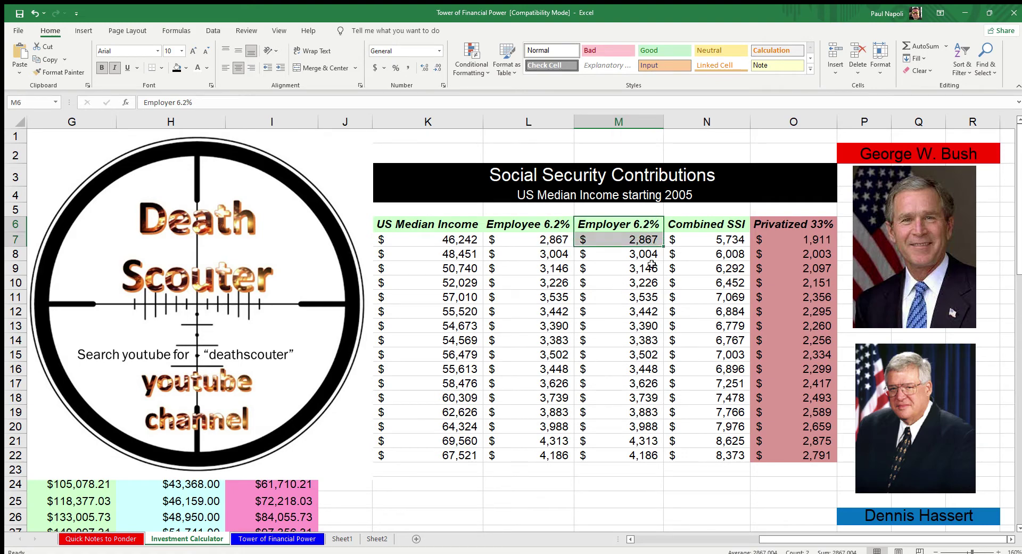
{"action": "left_click_drag", "start_coordinate": [721, 224], "coordinate": [719, 236]}
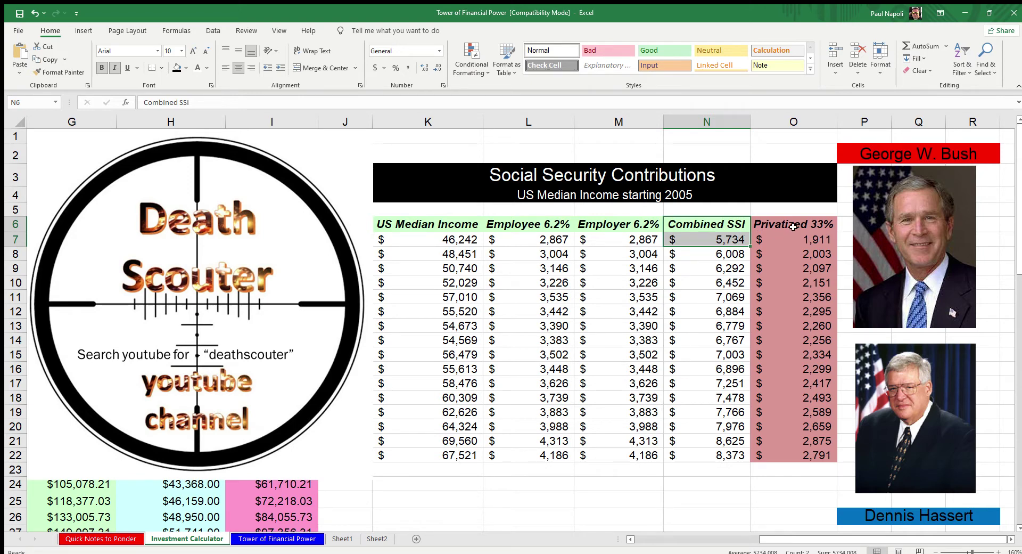
{"action": "left_click_drag", "start_coordinate": [794, 226], "coordinate": [792, 239]}
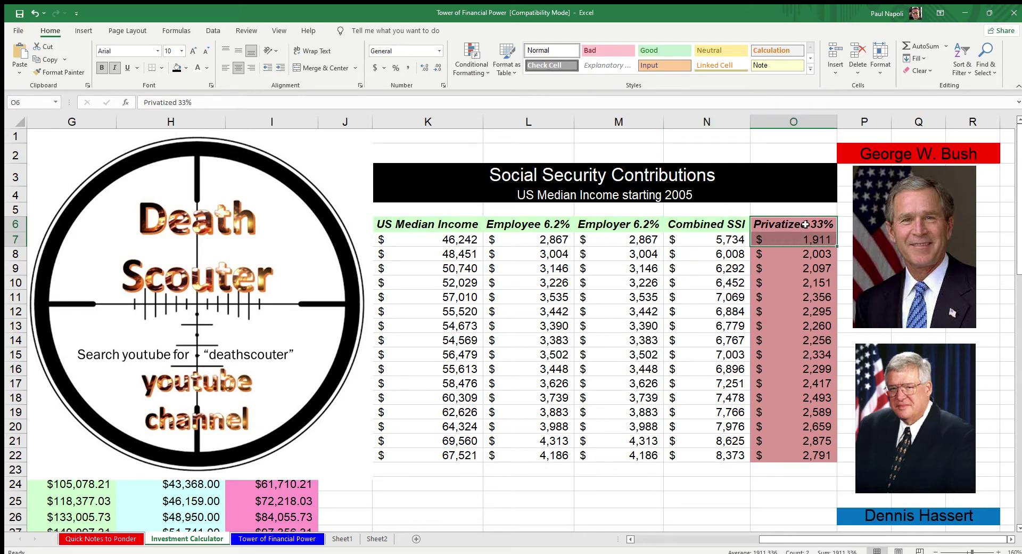
- Compare the Combined SSI amounts with the Privatized 33% amounts in the table's first rows, 7 through 12
{"action": "left_click", "coordinate": [727, 240]}
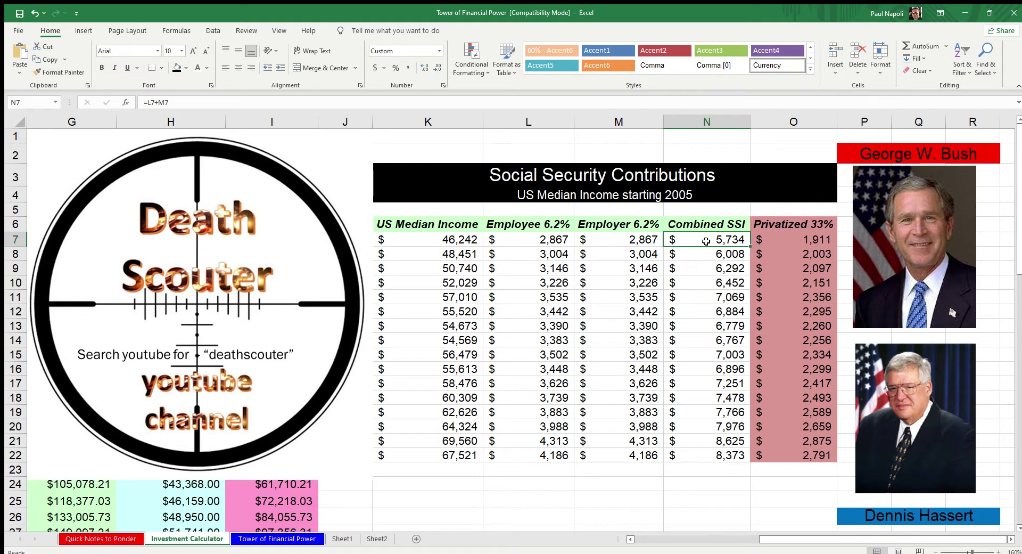
{"action": "left_click_drag", "start_coordinate": [727, 240], "coordinate": [802, 241]}
{"action": "left_click", "coordinate": [801, 256]}
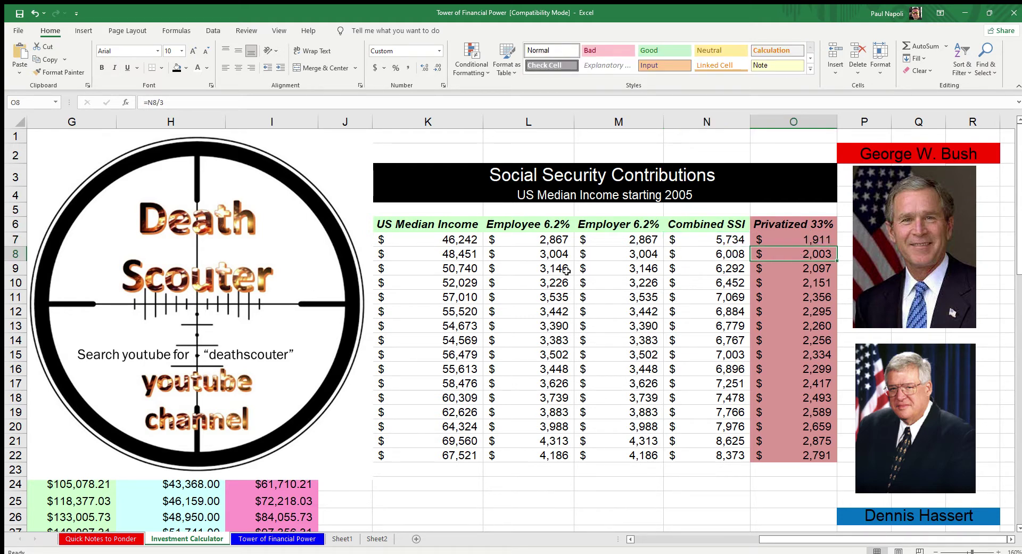
{"action": "left_click", "coordinate": [429, 256]}
{"action": "left_click", "coordinate": [721, 255]}
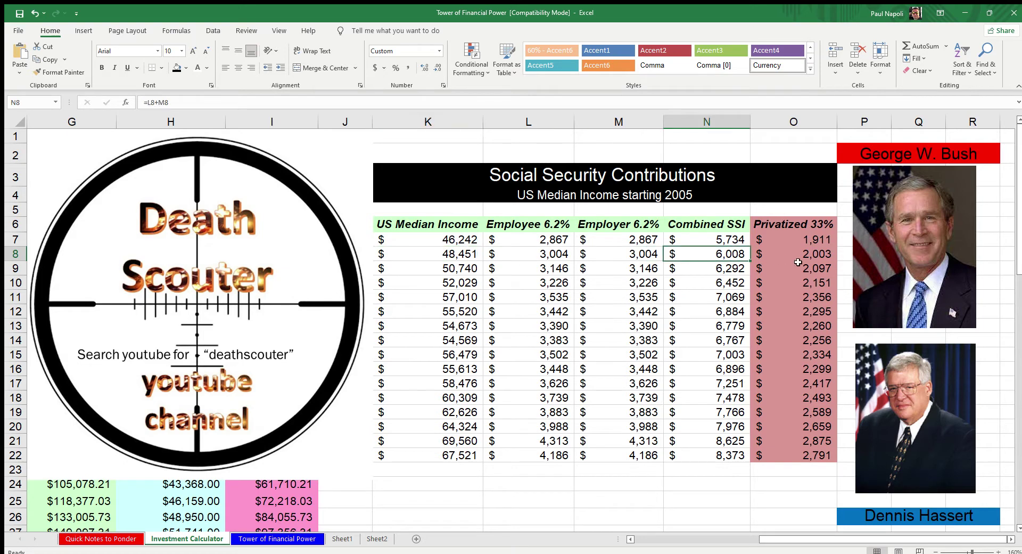
{"action": "left_click", "coordinate": [799, 262]}
{"action": "left_click", "coordinate": [799, 256]}
{"action": "left_click", "coordinate": [801, 272]}
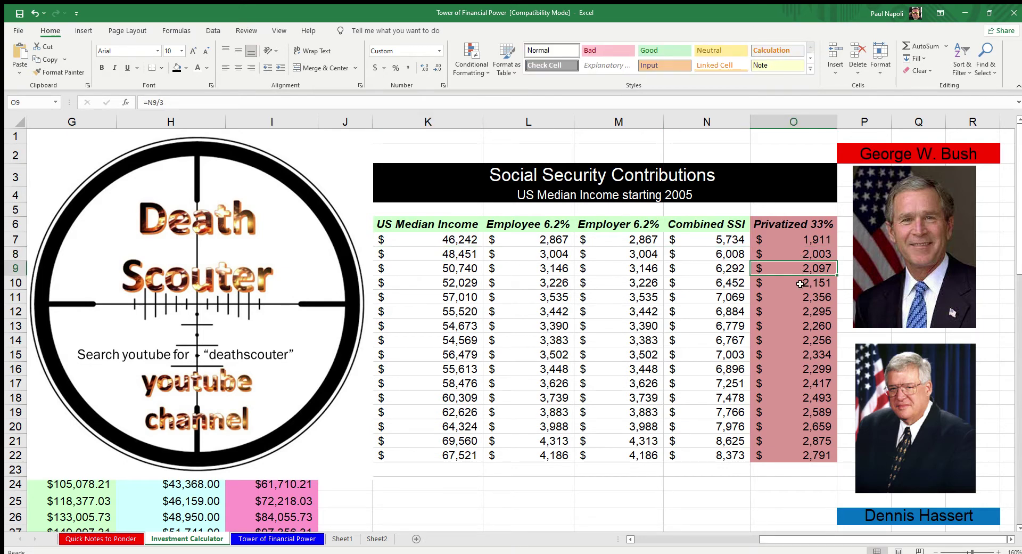
{"action": "left_click", "coordinate": [801, 283]}
{"action": "left_click", "coordinate": [797, 313]}
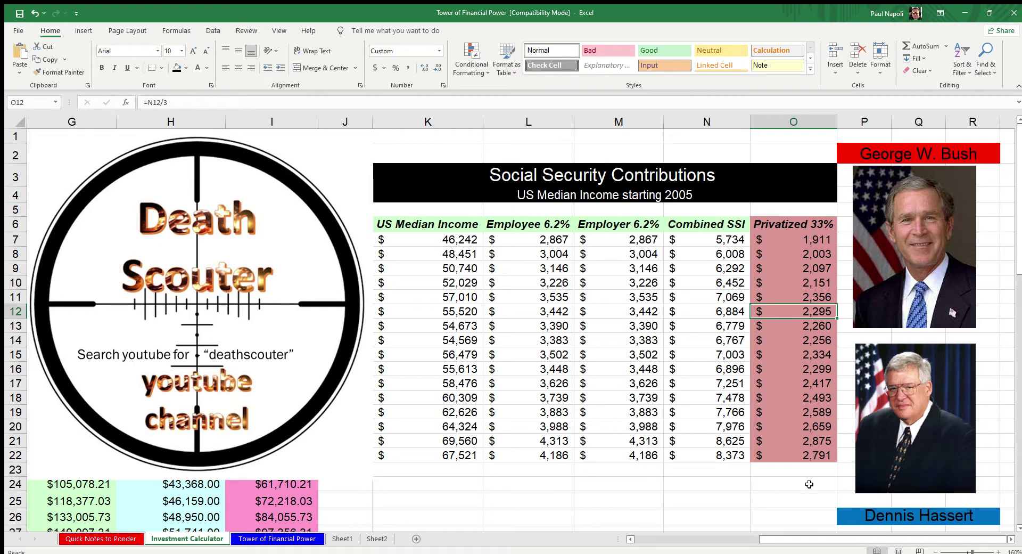
- Check the last Privatized 33% amount, and select the column's full range O7:O22
{"action": "scroll", "coordinate": [801, 477], "scroll_direction": "down", "scroll_amount": 2}
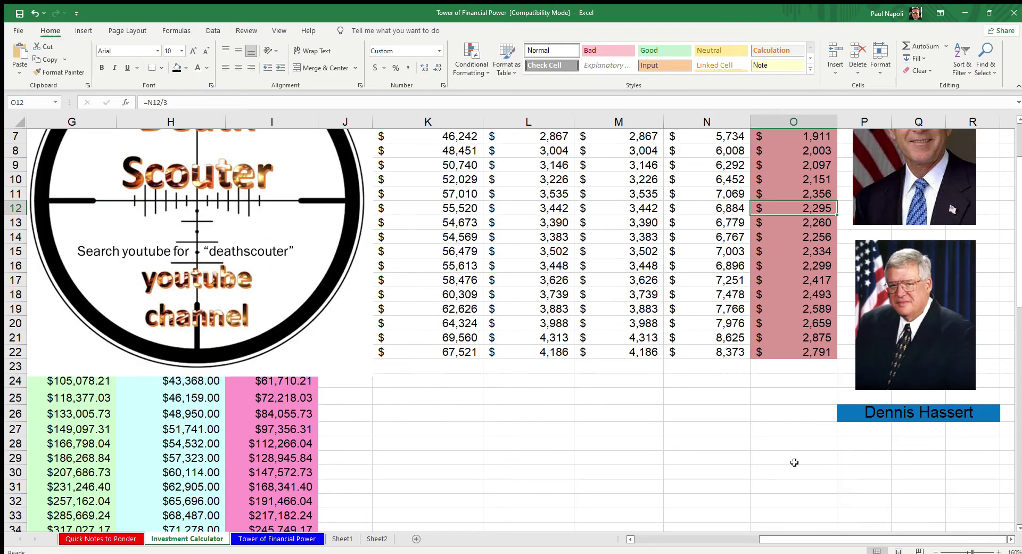
{"action": "scroll", "coordinate": [798, 474], "scroll_direction": "up", "scroll_amount": 2}
{"action": "left_click", "coordinate": [809, 456]}
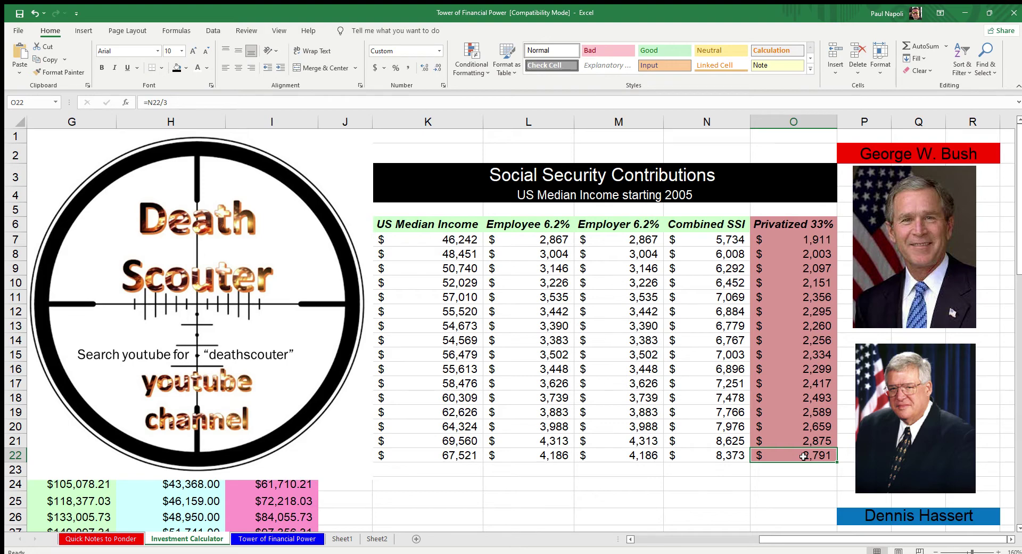
{"action": "left_click_drag", "start_coordinate": [787, 240], "coordinate": [786, 454]}
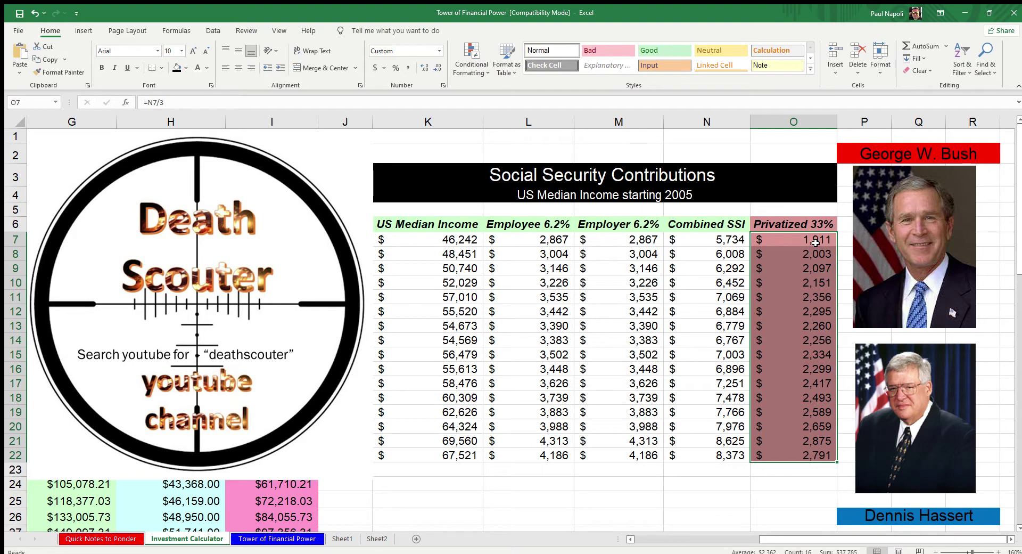
- Delete the Death Scouter picture covering the investment results table
{"action": "left_click", "coordinate": [218, 345]}
{"action": "key", "text": "Delete"}
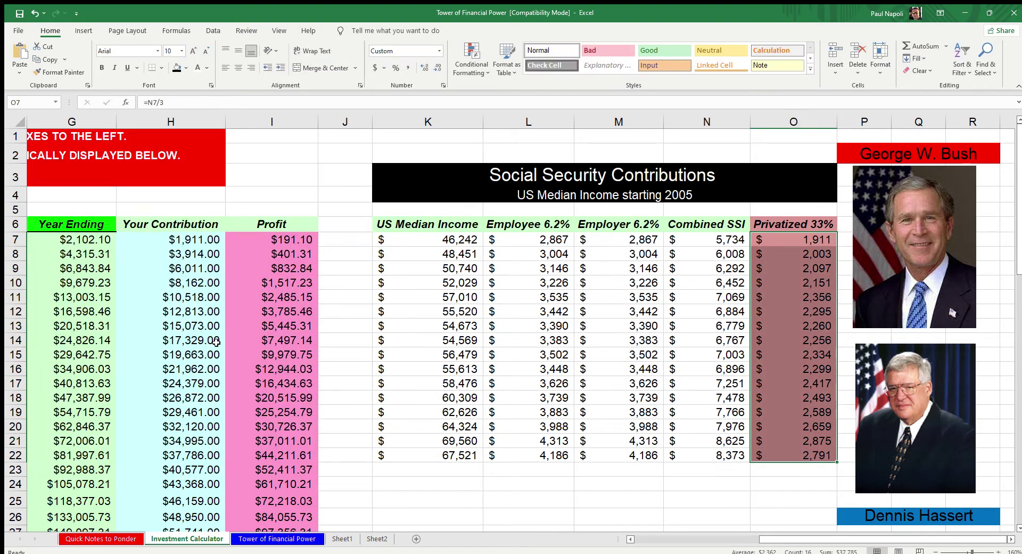
- Examine the first year's starting amount, yearly growth and annual contribution alongside the annual yield in B2
{"action": "left_click", "coordinate": [654, 542]}
{"action": "left_click", "coordinate": [653, 542]}
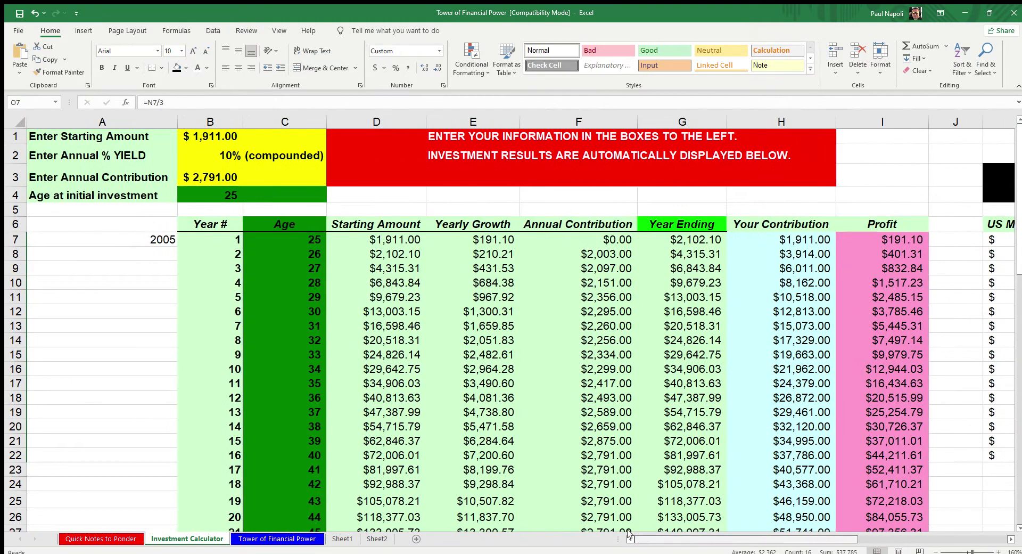
{"action": "left_click", "coordinate": [402, 241]}
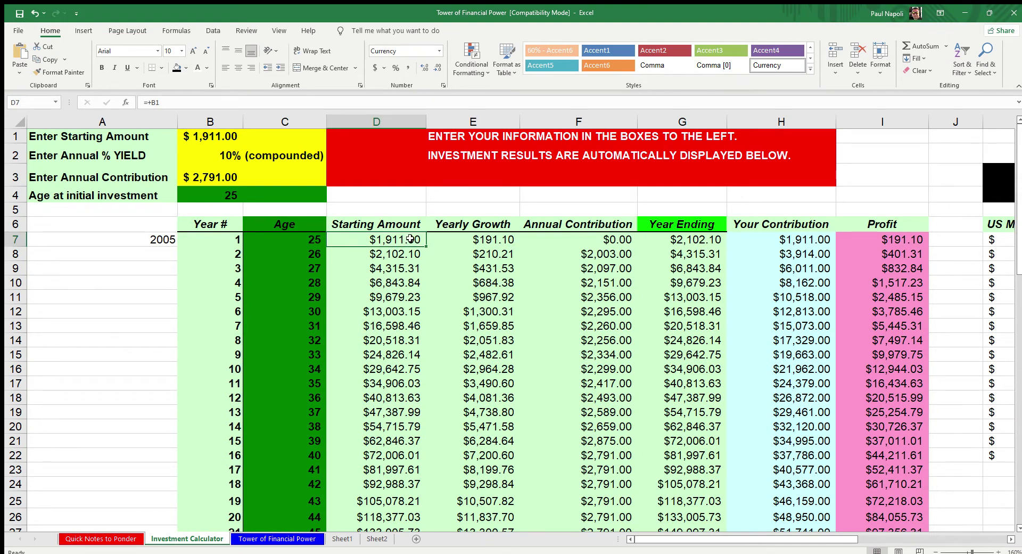
{"action": "left_click", "coordinate": [501, 243]}
{"action": "left_click", "coordinate": [214, 156]}
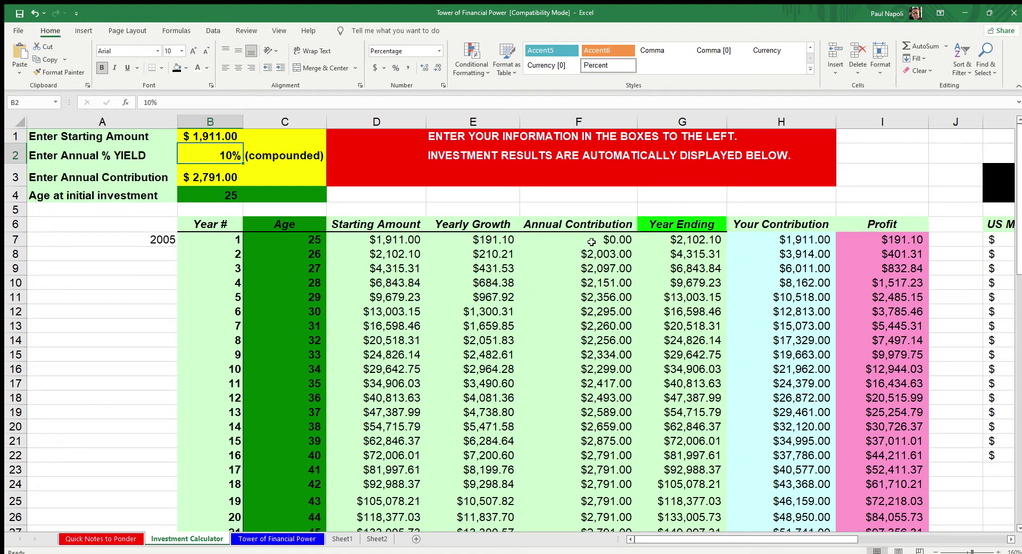
{"action": "left_click", "coordinate": [494, 241]}
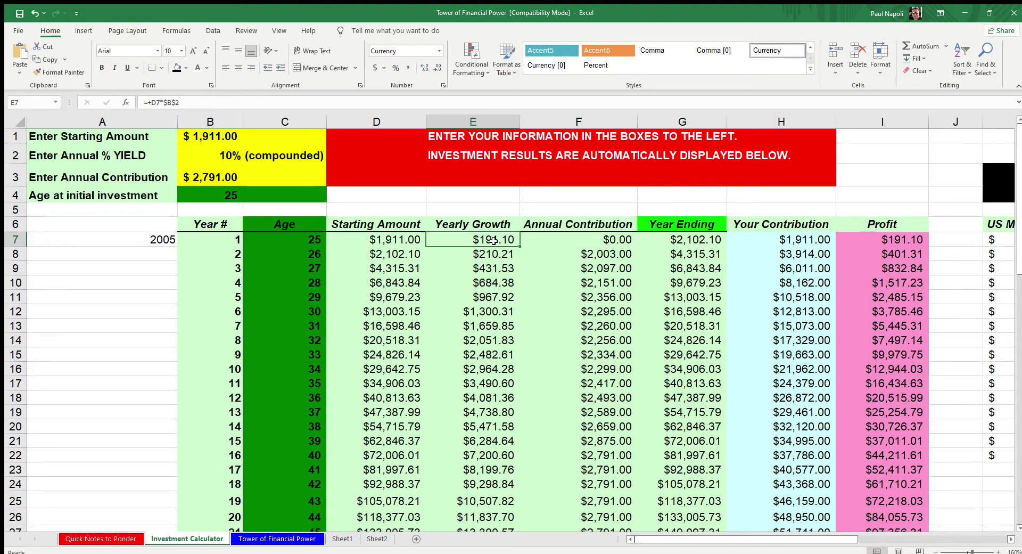
{"action": "left_click", "coordinate": [606, 240]}
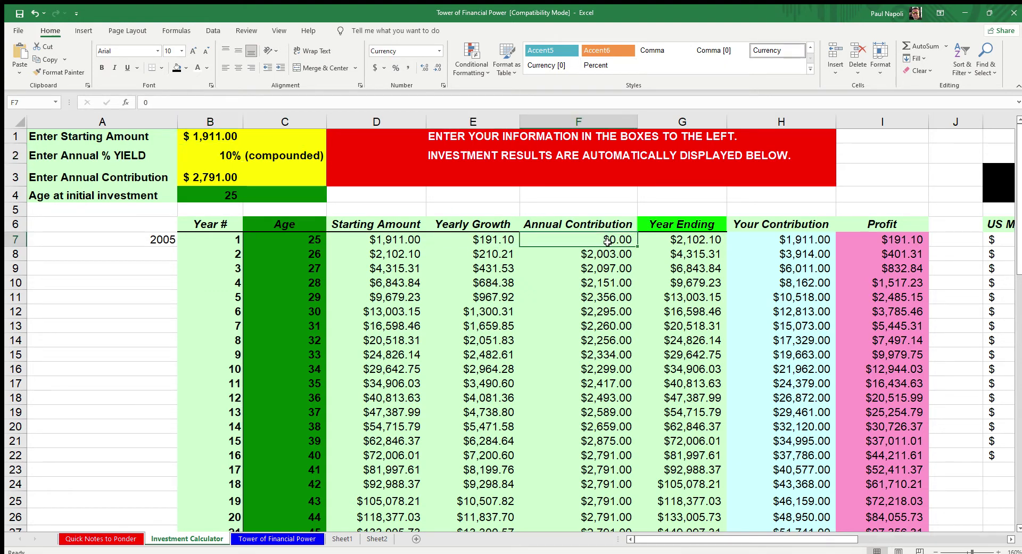
- Trace how D7:F7 add up to the first Year Ending amount, and review its Your Contribution and Profit cells
{"action": "left_click", "coordinate": [383, 242]}
{"action": "left_click", "coordinate": [479, 245]}
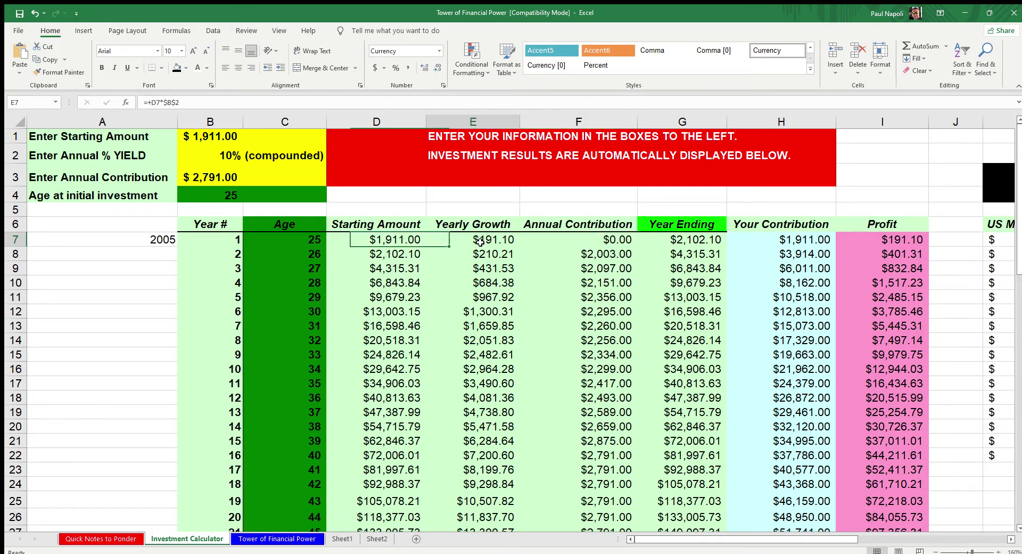
{"action": "left_click", "coordinate": [620, 245]}
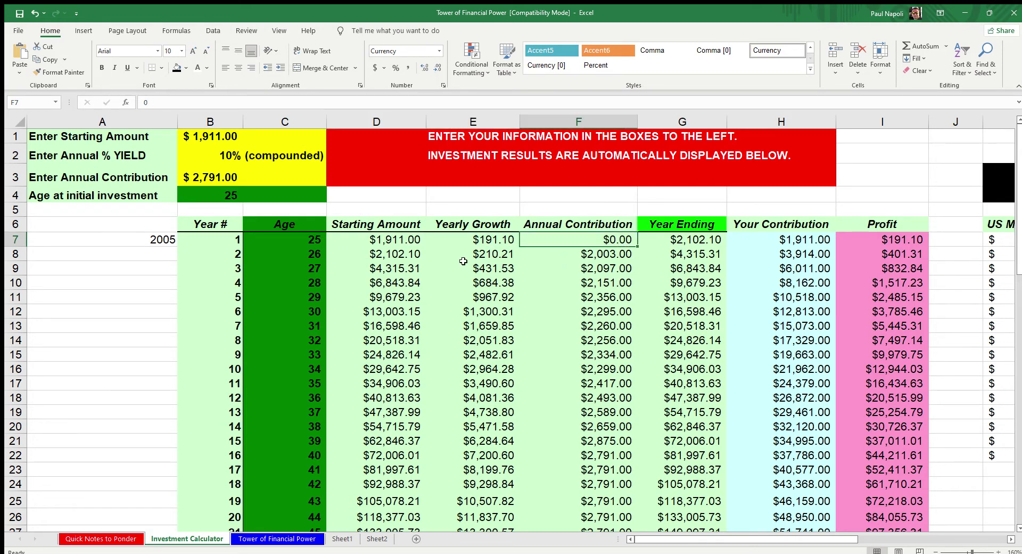
{"action": "left_click_drag", "start_coordinate": [414, 238], "coordinate": [568, 240]}
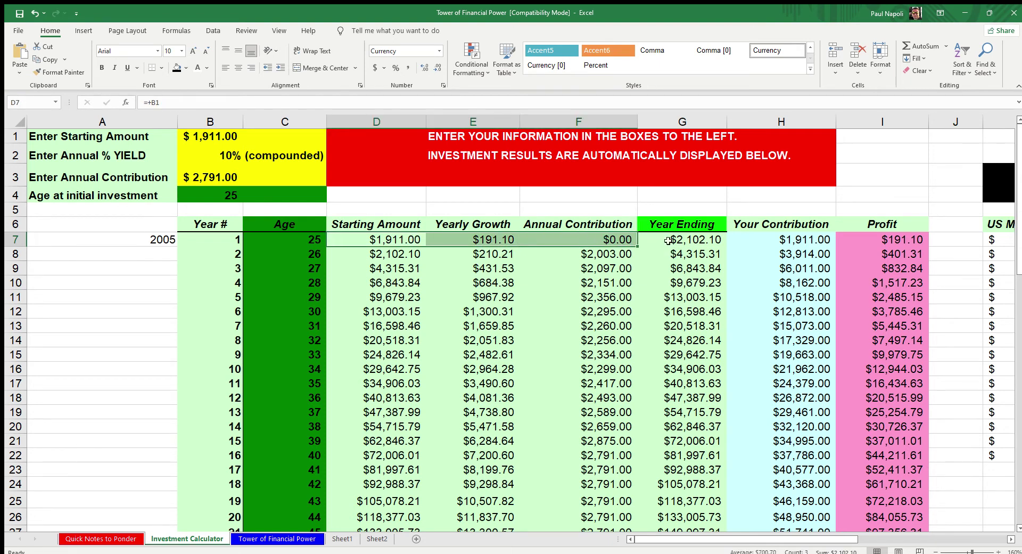
{"action": "left_click_drag", "start_coordinate": [700, 228], "coordinate": [670, 243]}
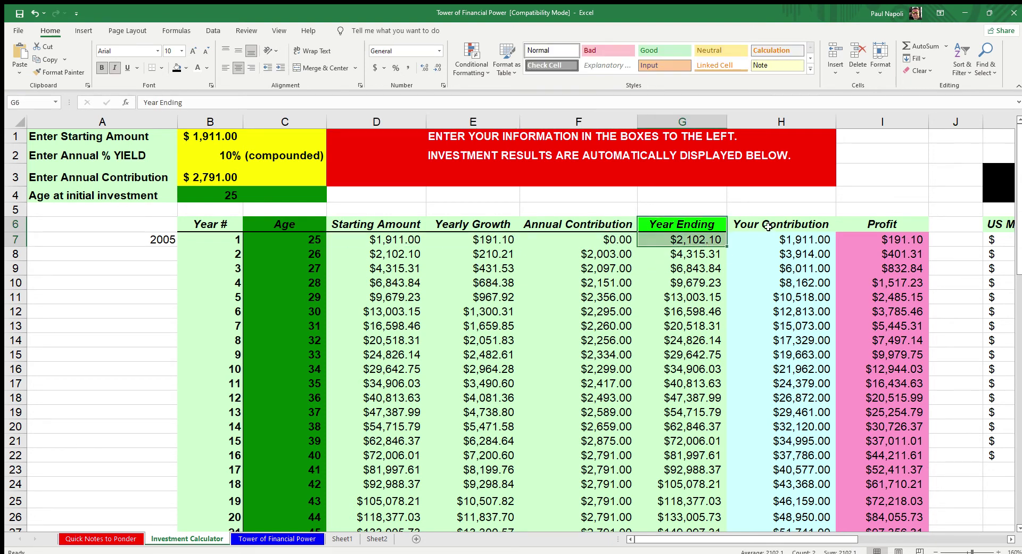
{"action": "left_click_drag", "start_coordinate": [769, 227], "coordinate": [879, 243]}
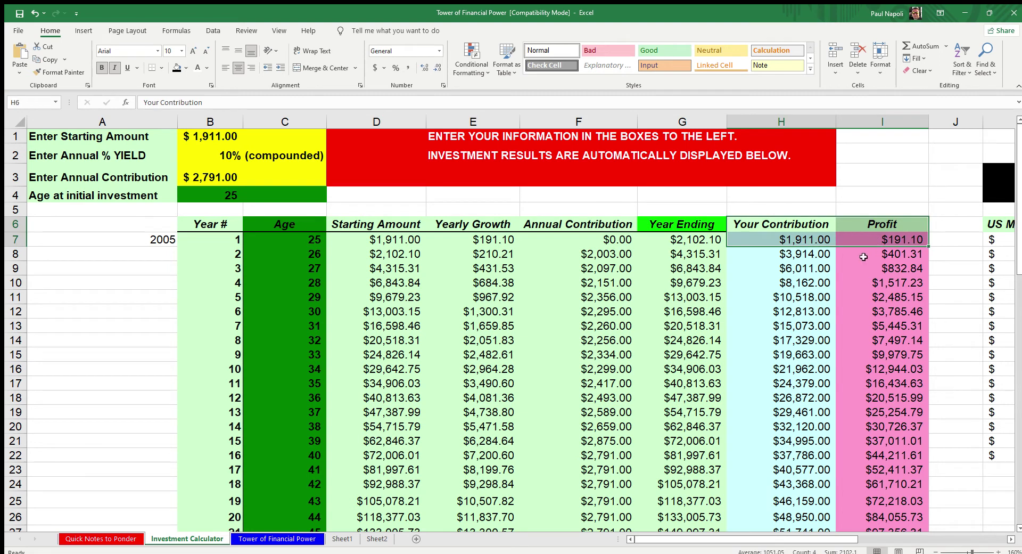
{"action": "left_click", "coordinate": [715, 239]}
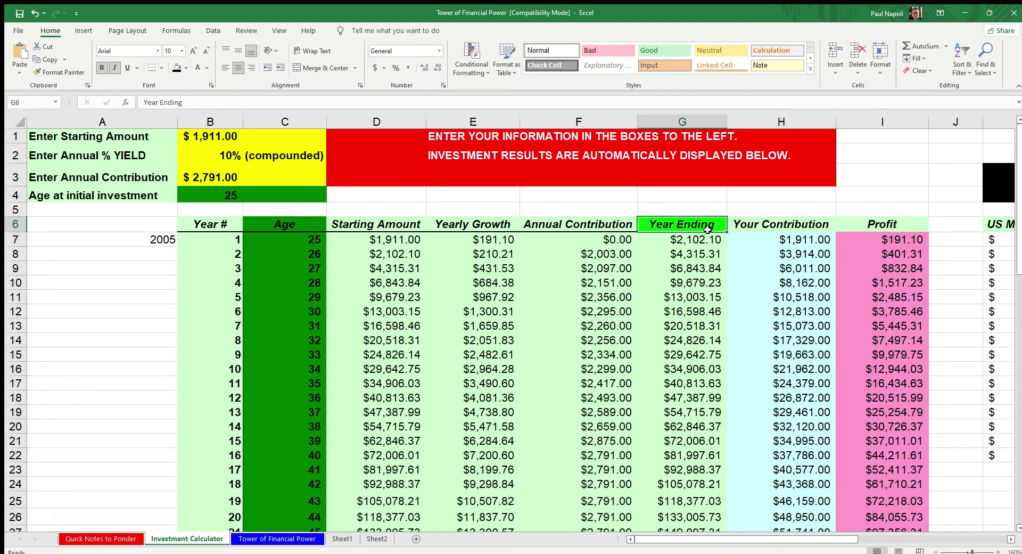
- Review year 2 from starting amount to year ending, checking its annual contribution against the Privatized 33% amount in O8
{"action": "left_click", "coordinate": [406, 259]}
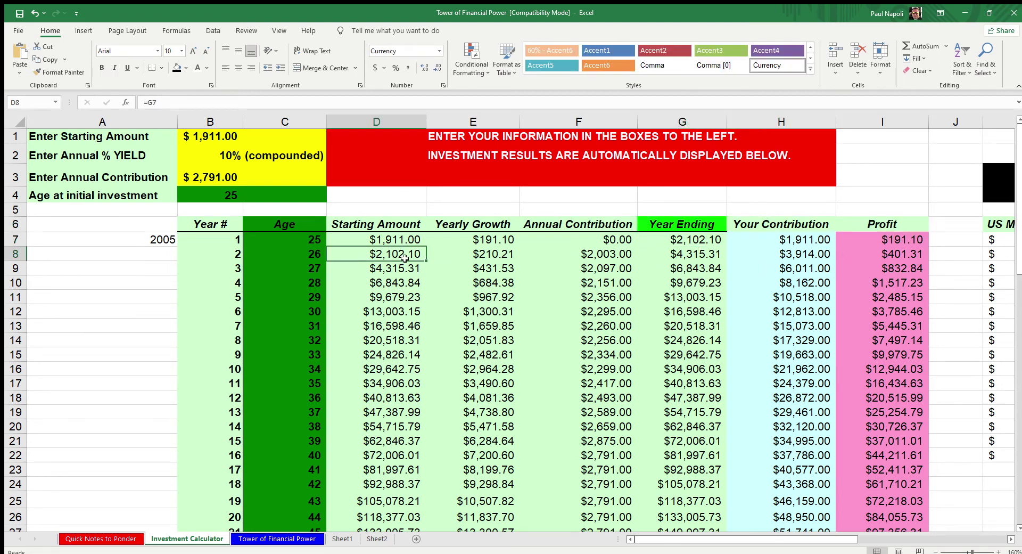
{"action": "left_click_drag", "start_coordinate": [452, 257], "coordinate": [653, 249]}
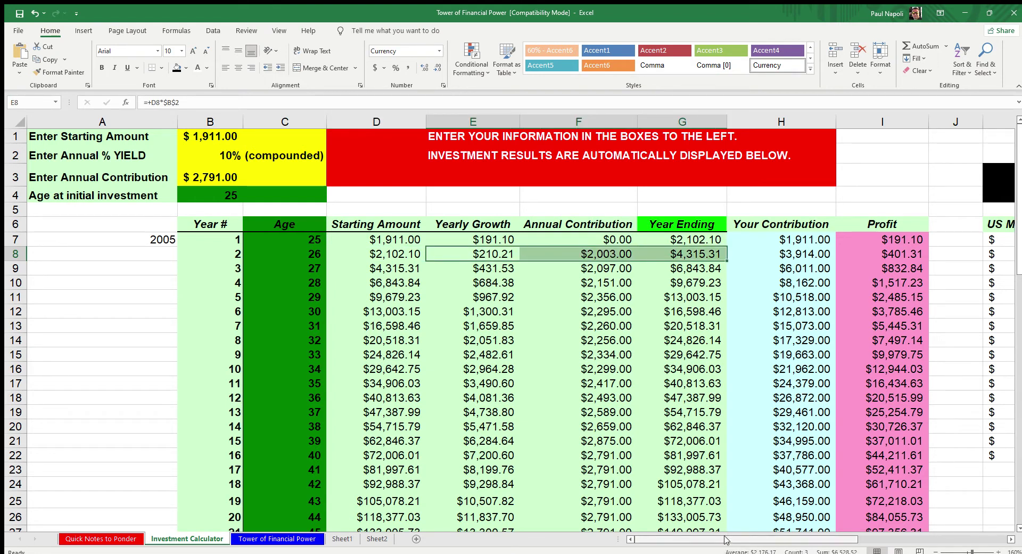
{"action": "left_click_drag", "start_coordinate": [733, 539], "coordinate": [828, 529]}
{"action": "left_click", "coordinate": [917, 259]}
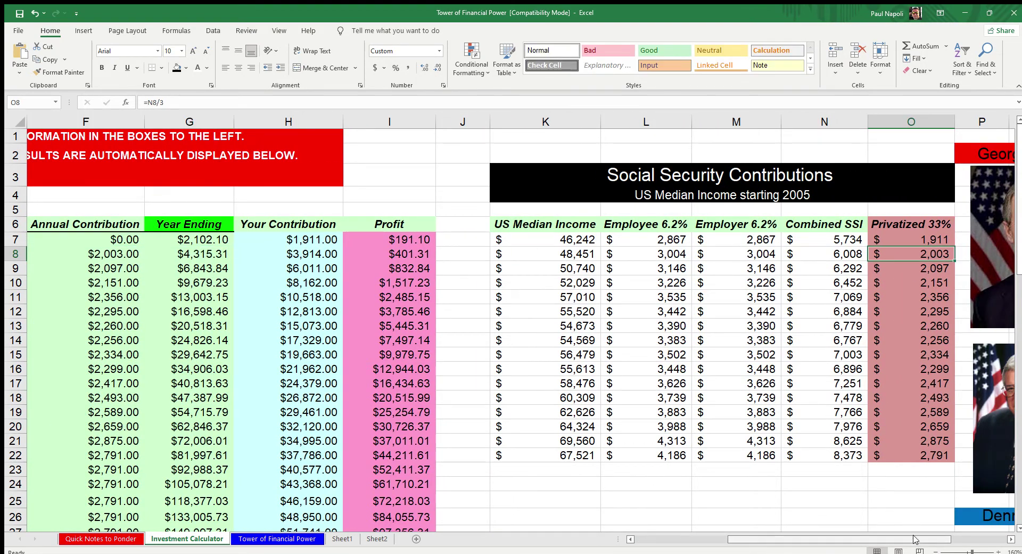
{"action": "left_click_drag", "start_coordinate": [916, 539], "coordinate": [814, 539]}
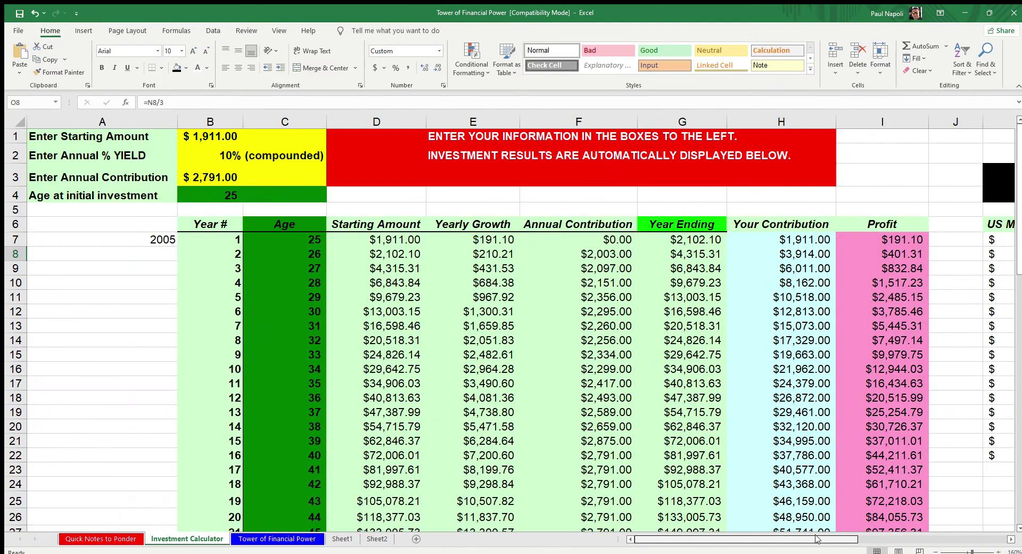
{"action": "left_click", "coordinate": [616, 256]}
{"action": "left_click", "coordinate": [675, 255]}
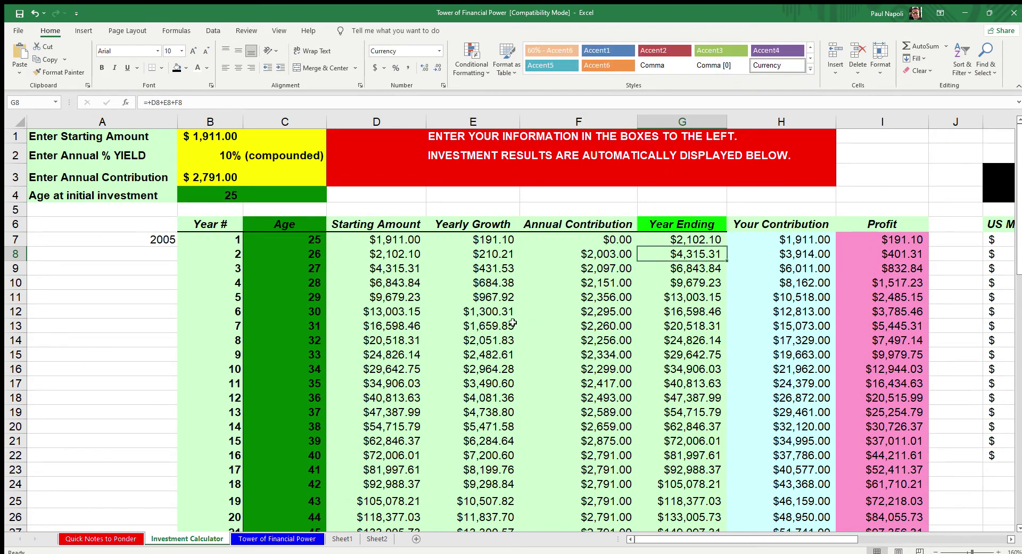
- Check the age for year 1 in C7 and the calendar year in A7
{"action": "left_click", "coordinate": [295, 242]}
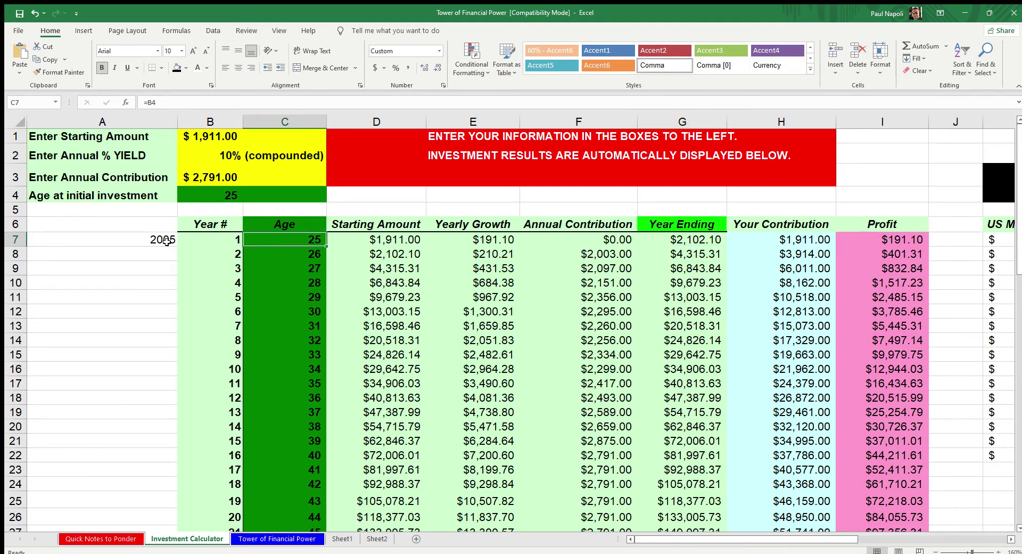
{"action": "left_click_drag", "start_coordinate": [166, 243], "coordinate": [146, 242]}
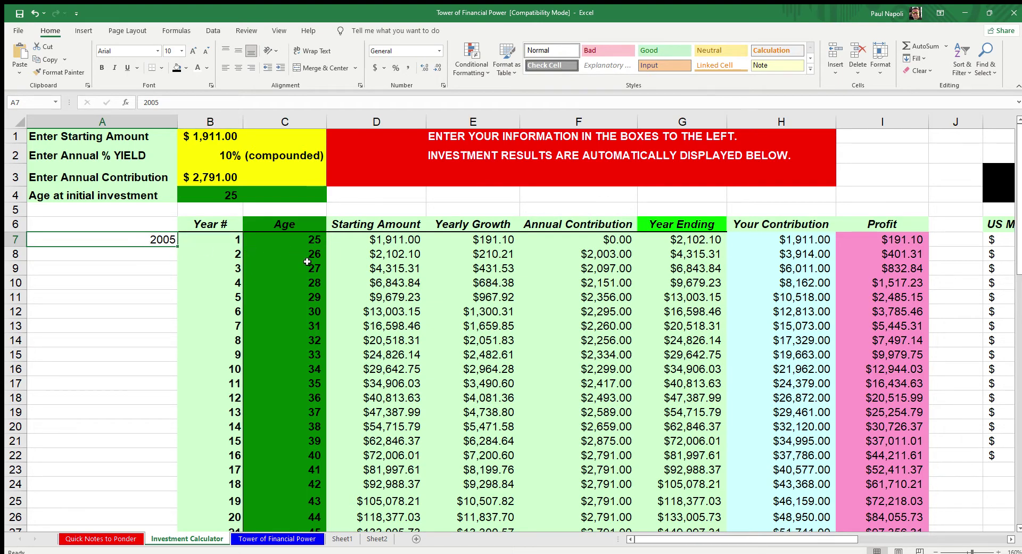
- Trace year 17 in row 23 from its starting amount, growth and contribution to the Year Ending amount in G23
{"action": "scroll", "coordinate": [250, 250], "scroll_direction": "down", "scroll_amount": 3}
{"action": "left_click_drag", "start_coordinate": [230, 324], "coordinate": [709, 322]}
{"action": "left_click", "coordinate": [711, 323]}
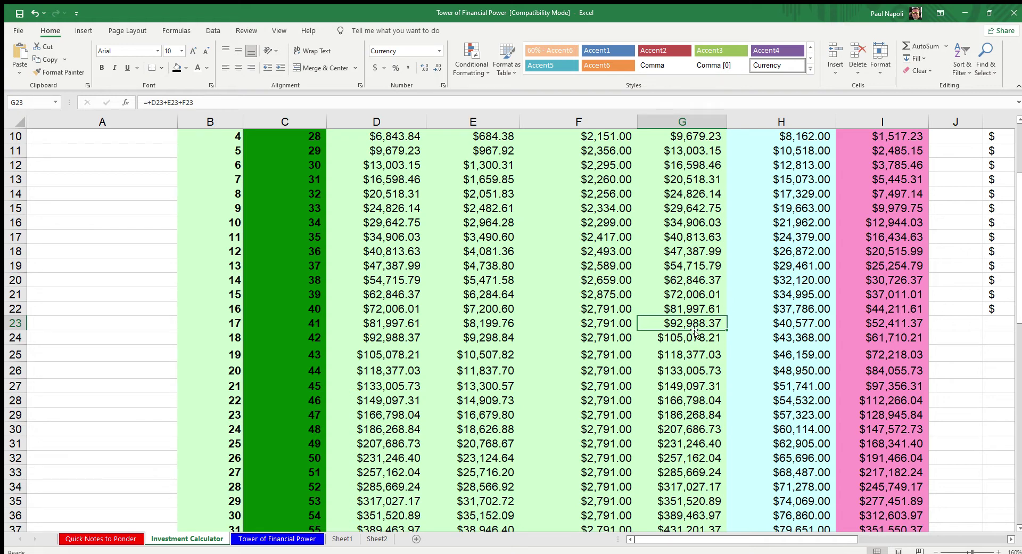
{"action": "left_click_drag", "start_coordinate": [695, 326], "coordinate": [371, 324]}
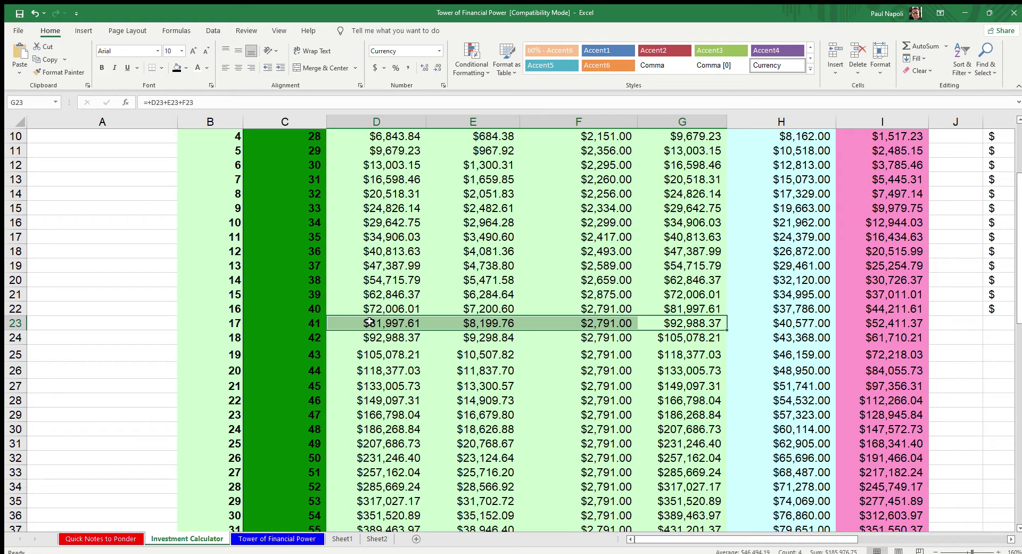
{"action": "left_click", "coordinate": [664, 324]}
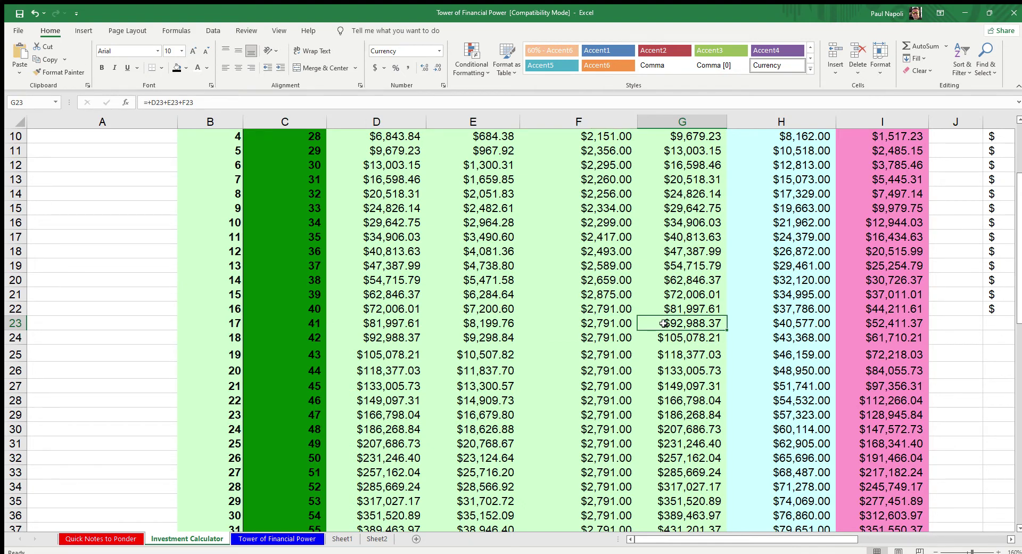
- Examine the age 65 row from C47 across to its Year Ending amount in G47, comparing it with the following year
{"action": "scroll", "coordinate": [319, 415], "scroll_direction": "down", "scroll_amount": 6}
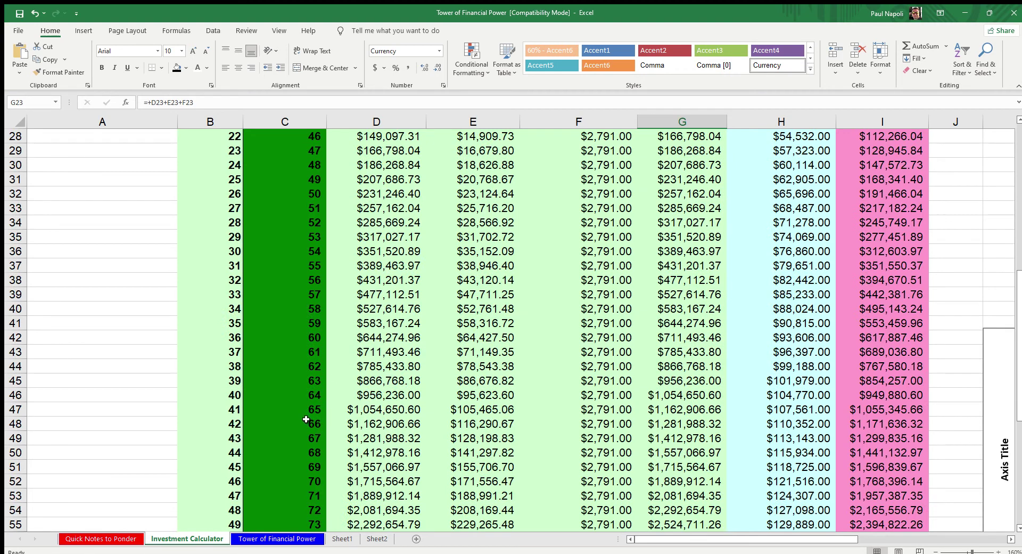
{"action": "left_click_drag", "start_coordinate": [305, 411], "coordinate": [686, 413]}
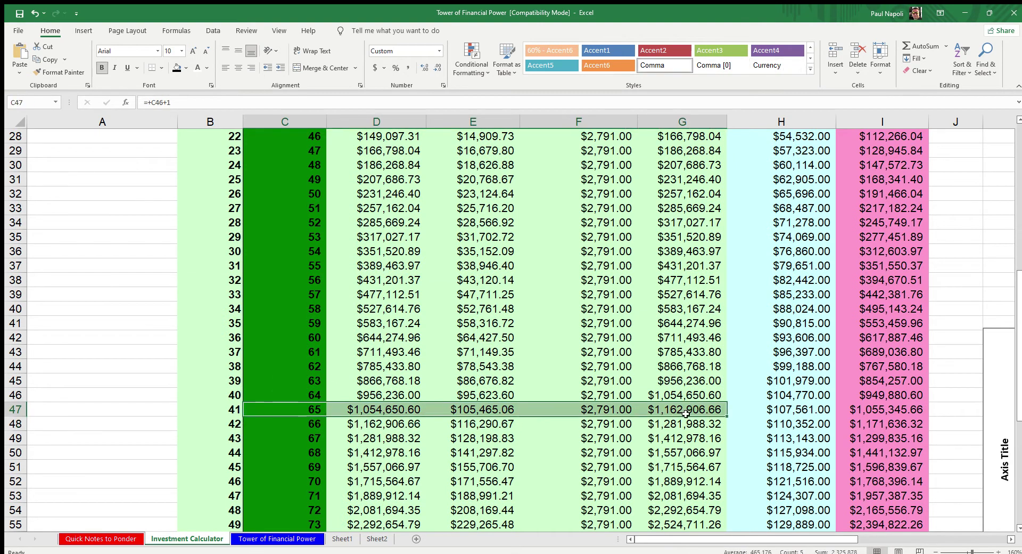
{"action": "left_click", "coordinate": [685, 413]}
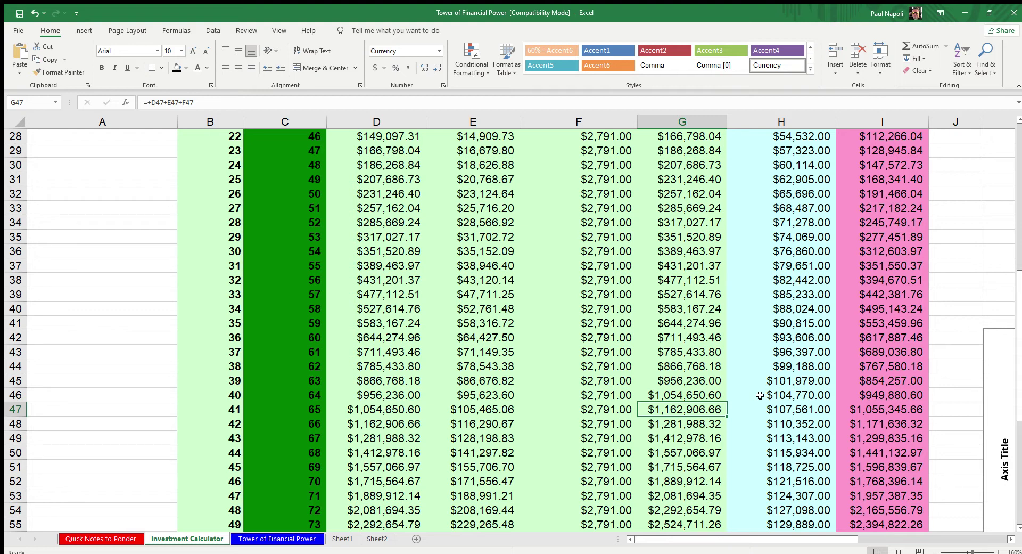
{"action": "left_click", "coordinate": [699, 422]}
{"action": "left_click", "coordinate": [699, 409]}
{"action": "scroll", "coordinate": [434, 367], "scroll_direction": "down", "scroll_amount": 3}
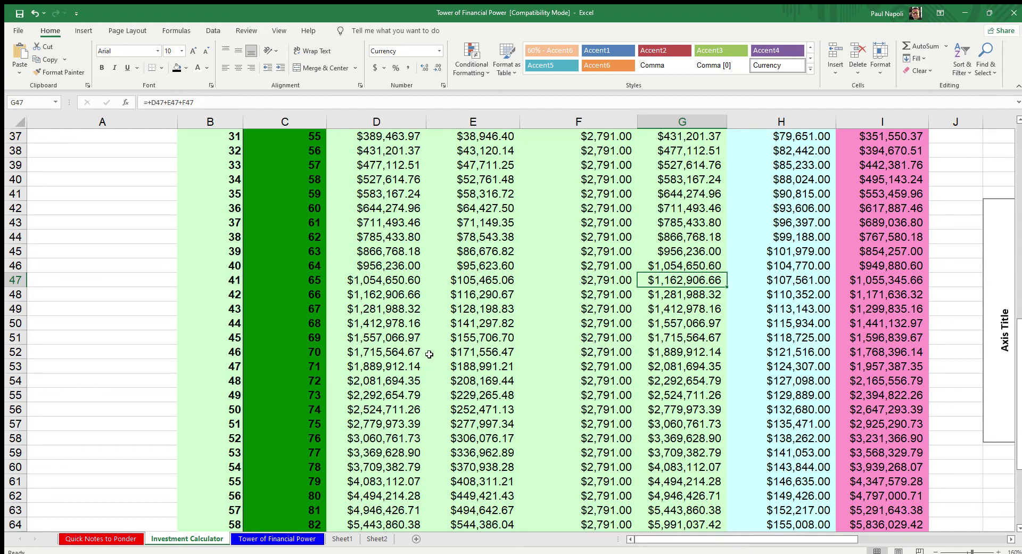
- Review how the Yearly Growth amounts progress through the first years, checking E8, E9 and E10
{"action": "scroll", "coordinate": [524, 281], "scroll_direction": "up", "scroll_amount": 11}
{"action": "scroll", "coordinate": [524, 281], "scroll_direction": "up", "scroll_amount": 1}
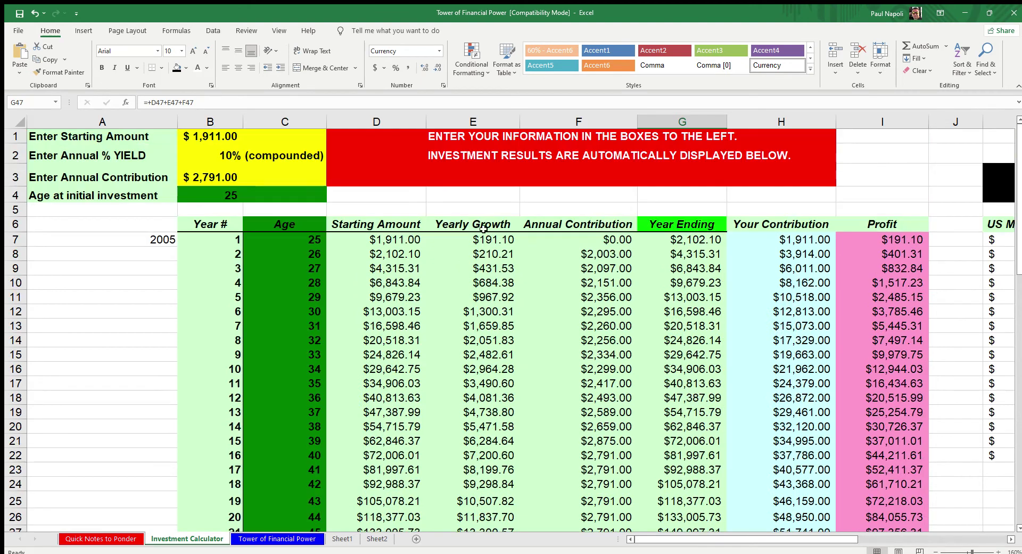
{"action": "left_click_drag", "start_coordinate": [482, 227], "coordinate": [486, 459]}
{"action": "left_click", "coordinate": [484, 256]}
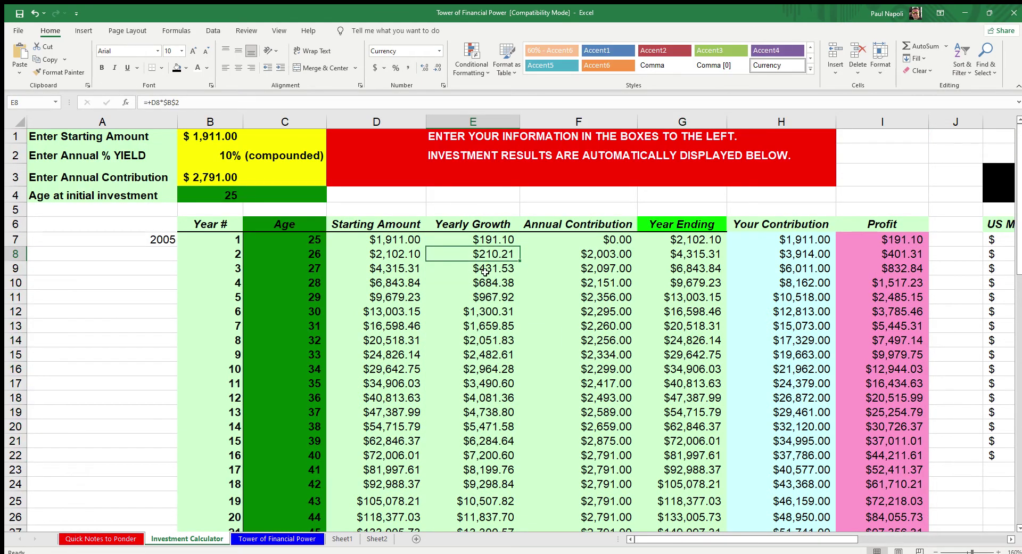
{"action": "left_click", "coordinate": [485, 273]}
{"action": "left_click", "coordinate": [487, 287]}
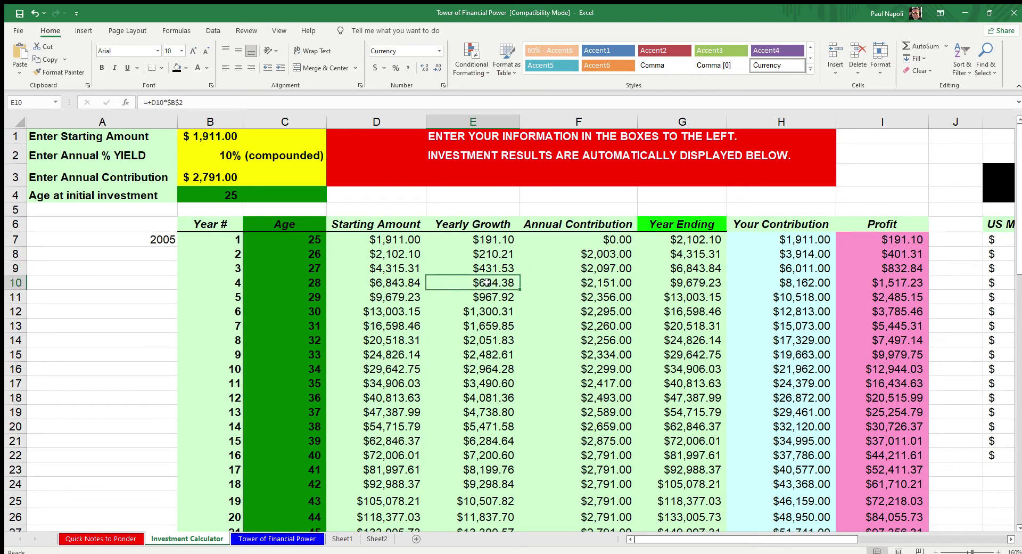
- Examine the Yearly Growth amounts from age 65 onward by selecting E47:E55
{"action": "scroll", "coordinate": [533, 352], "scroll_direction": "down", "scroll_amount": 8}
{"action": "scroll", "coordinate": [534, 348], "scroll_direction": "down", "scroll_amount": 6}
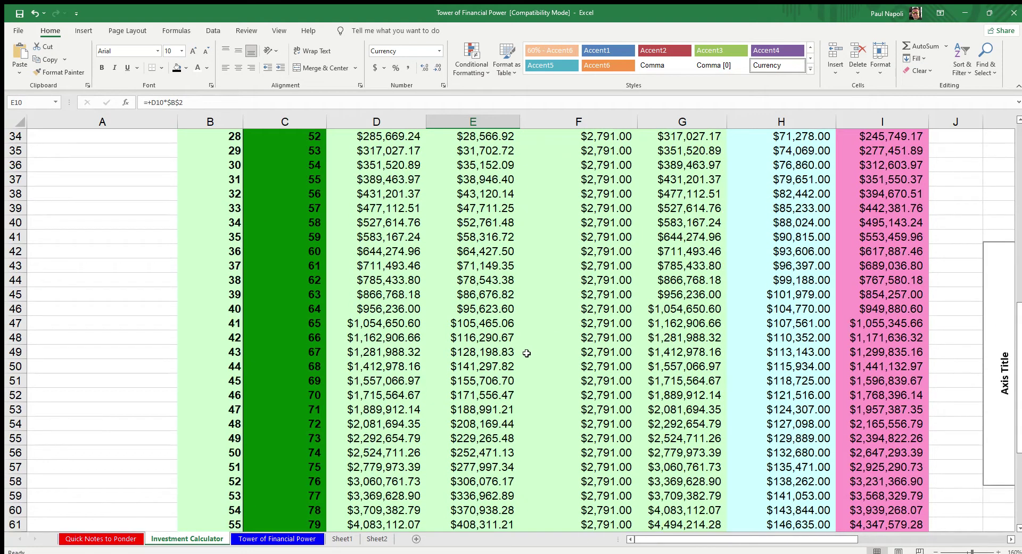
{"action": "scroll", "coordinate": [531, 348], "scroll_direction": "up", "scroll_amount": 2}
{"action": "left_click", "coordinate": [287, 284]}
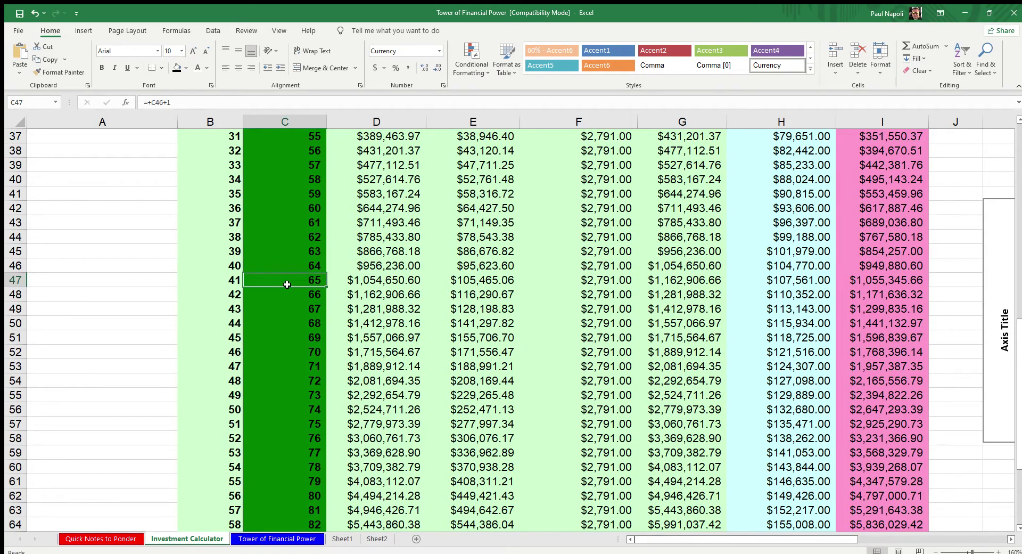
{"action": "left_click", "coordinate": [500, 282]}
{"action": "left_click_drag", "start_coordinate": [500, 282], "coordinate": [503, 397]}
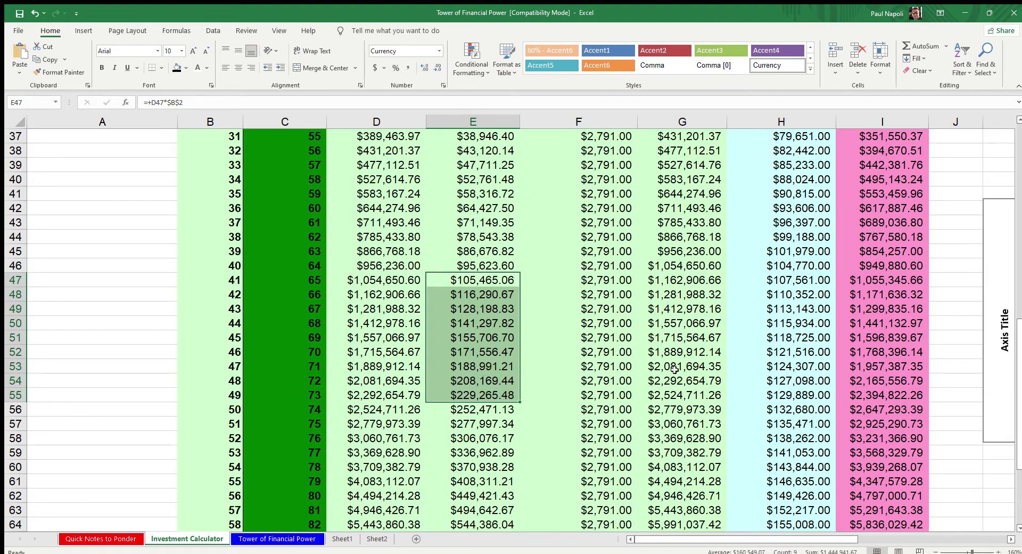
- Check the Year Ending amounts for ages 69 and 76 in G51 and G58
{"action": "left_click", "coordinate": [711, 344]}
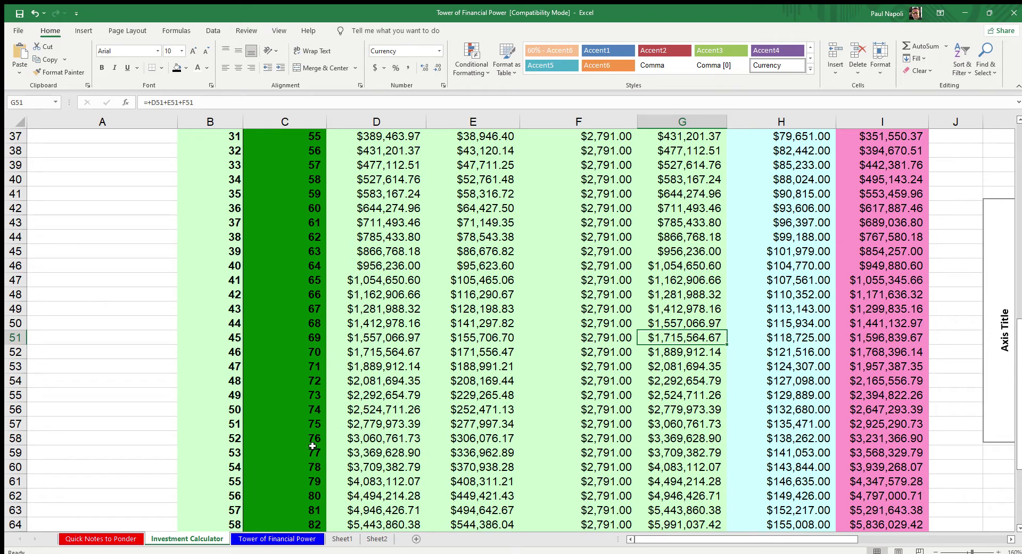
{"action": "left_click_drag", "start_coordinate": [315, 439], "coordinate": [648, 455]}
{"action": "left_click", "coordinate": [680, 440]}
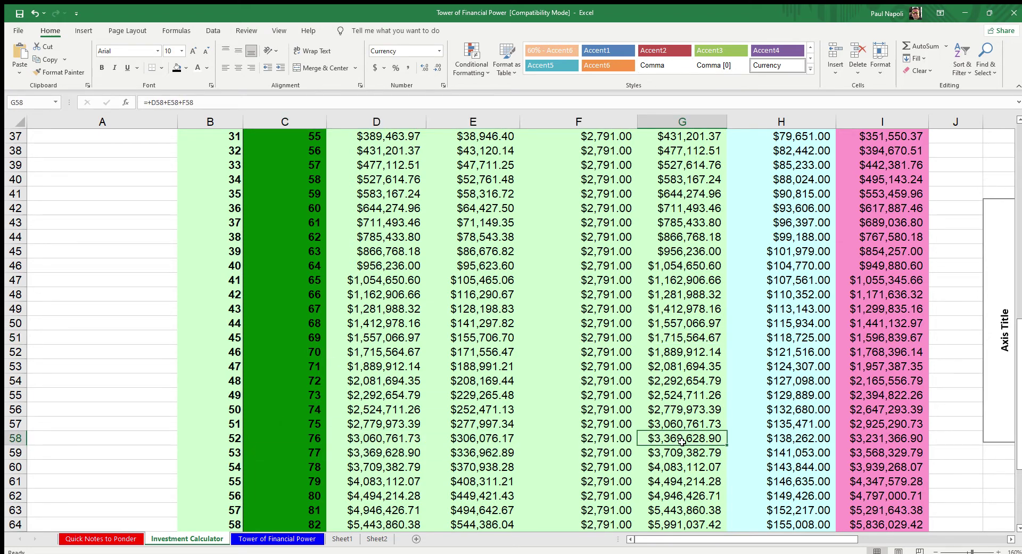
- Examine the rows for ages 78 and 81 across to their Year Ending amounts in G60 and G63
{"action": "scroll", "coordinate": [680, 398], "scroll_direction": "down", "scroll_amount": 2}
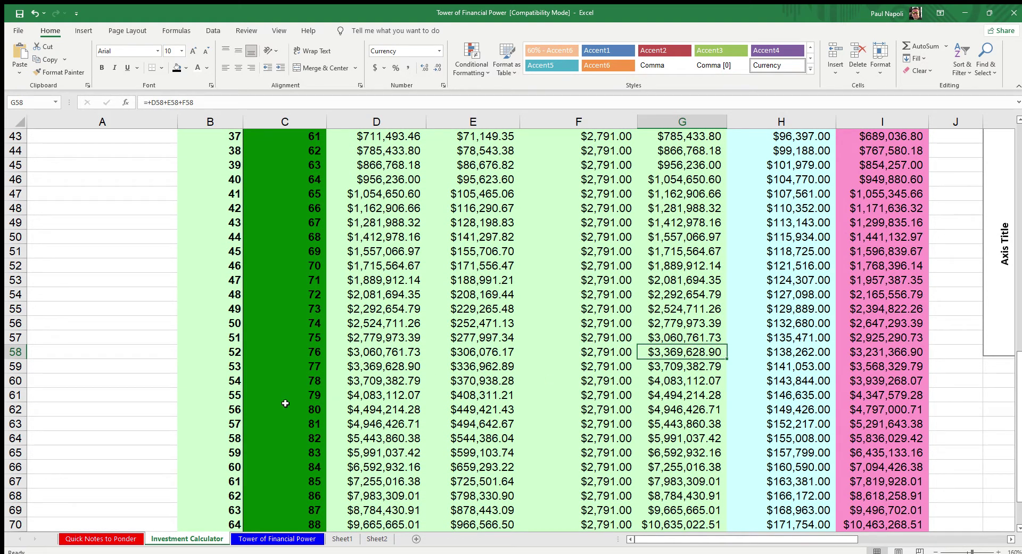
{"action": "left_click", "coordinate": [328, 382]}
{"action": "left_click_drag", "start_coordinate": [328, 381], "coordinate": [681, 383]}
{"action": "left_click", "coordinate": [681, 383]}
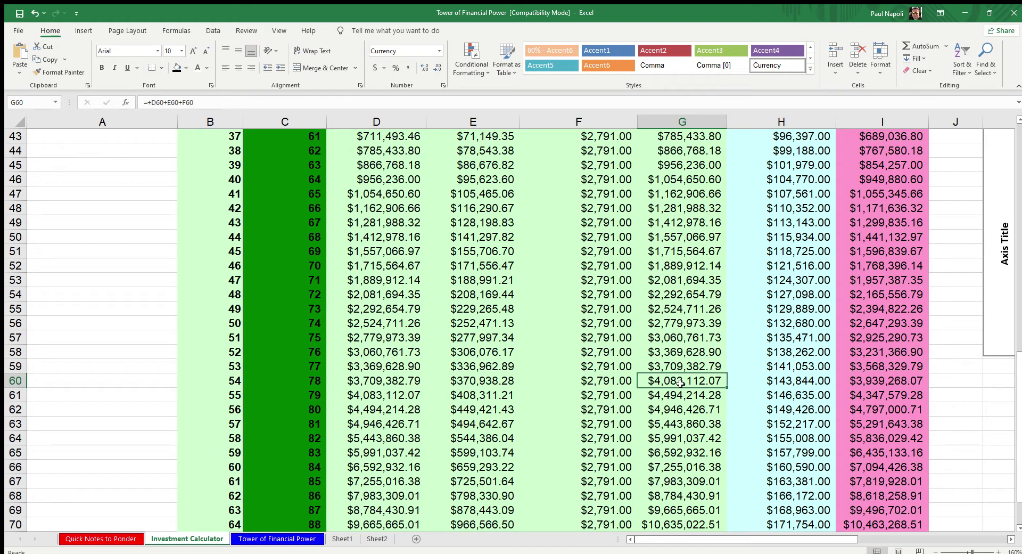
{"action": "left_click_drag", "start_coordinate": [302, 423], "coordinate": [700, 426]}
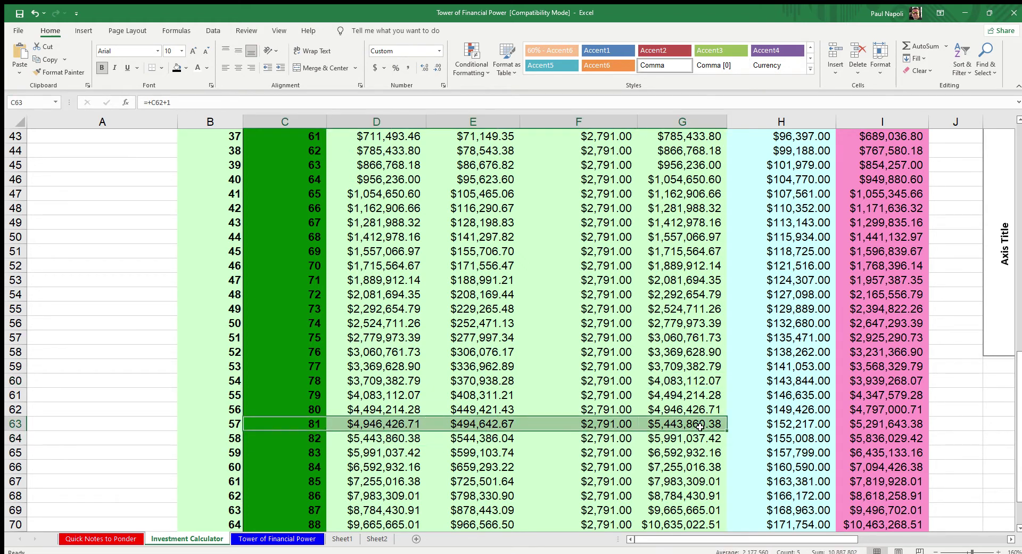
{"action": "left_click", "coordinate": [700, 426]}
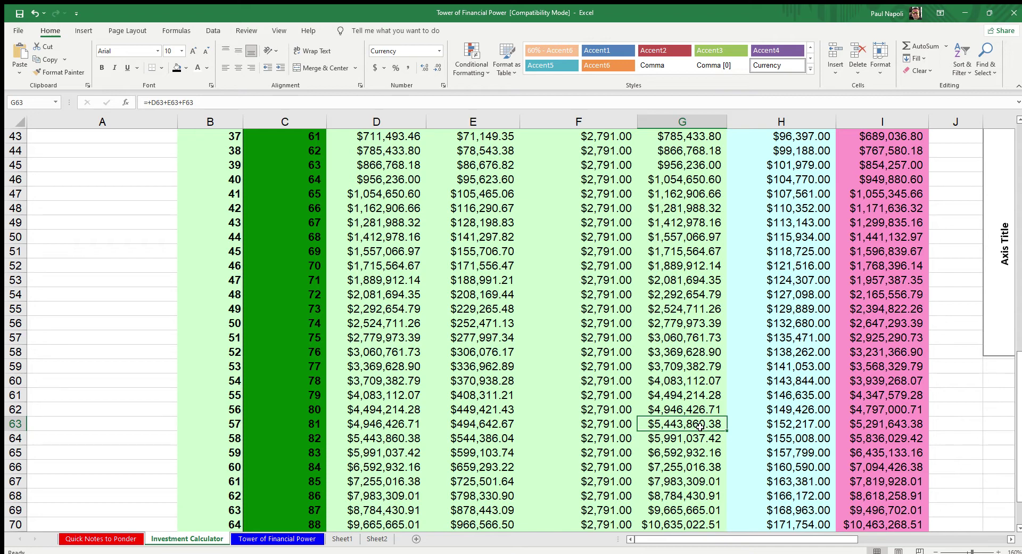
- Set the annual yield in B2 to 2%
{"action": "scroll", "coordinate": [700, 426], "scroll_direction": "up", "scroll_amount": 14}
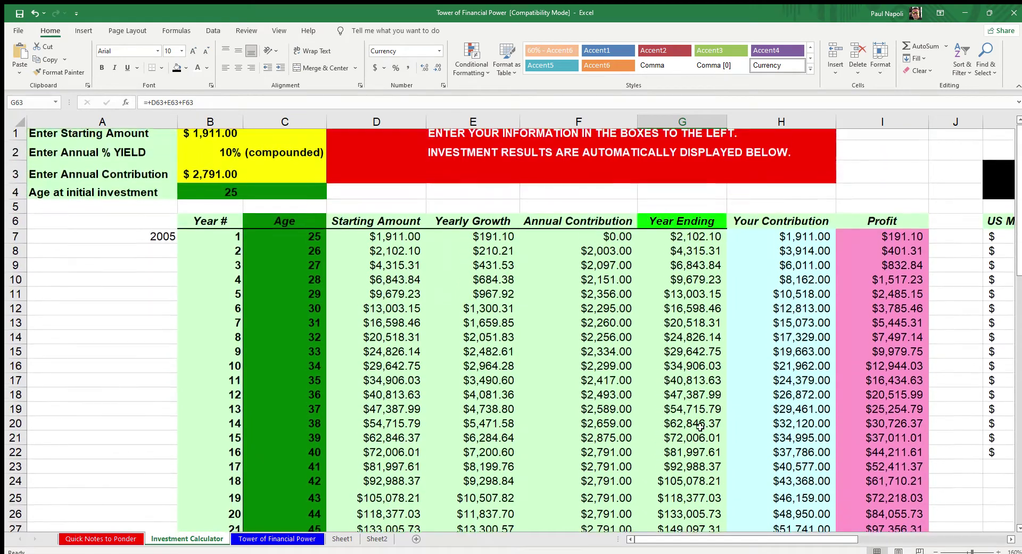
{"action": "left_click", "coordinate": [217, 153]}
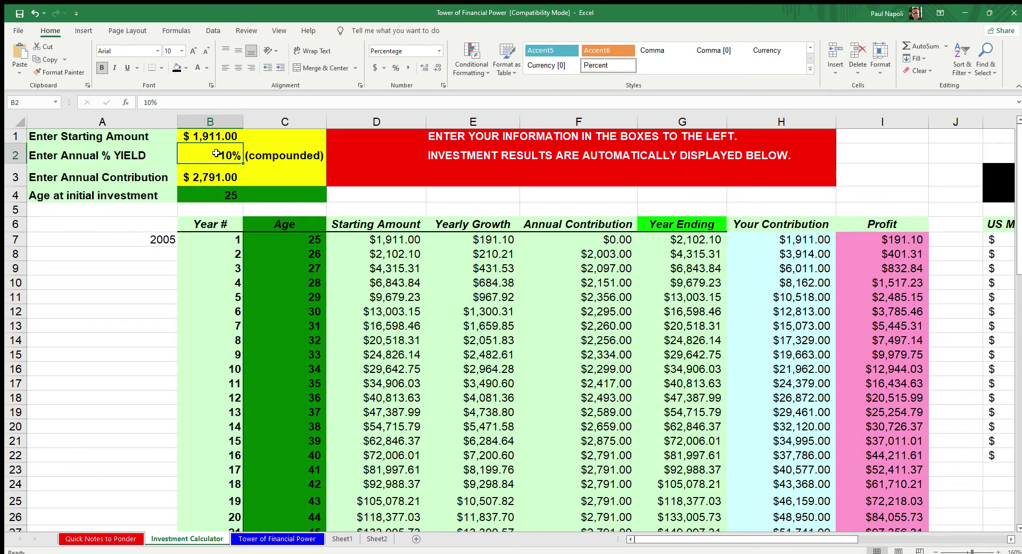
{"action": "type", "text": "2"}
{"action": "key", "text": "Return"}
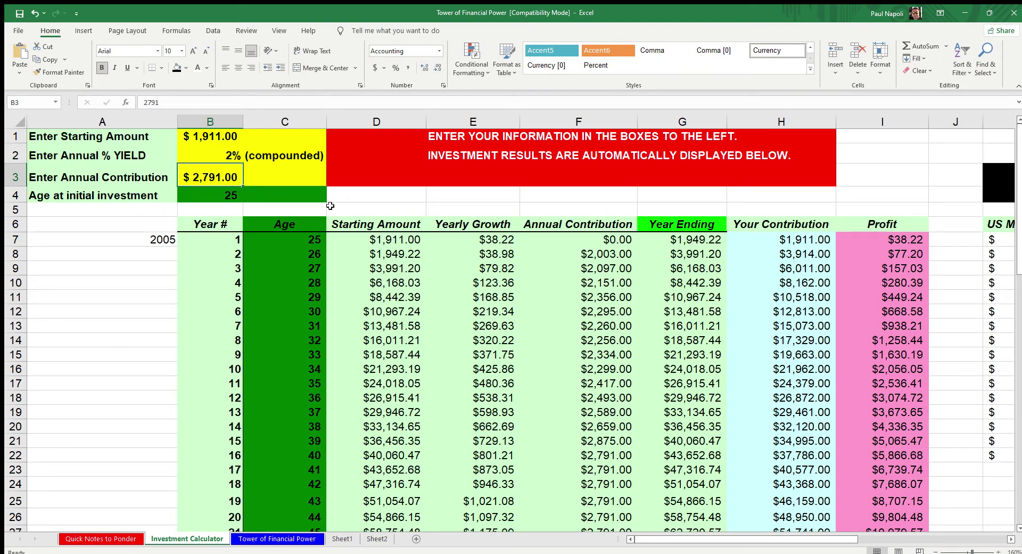
- Check the yield in B2, and examine the age 65 row across to its Year Ending amount in G47
{"action": "left_click", "coordinate": [206, 153]}
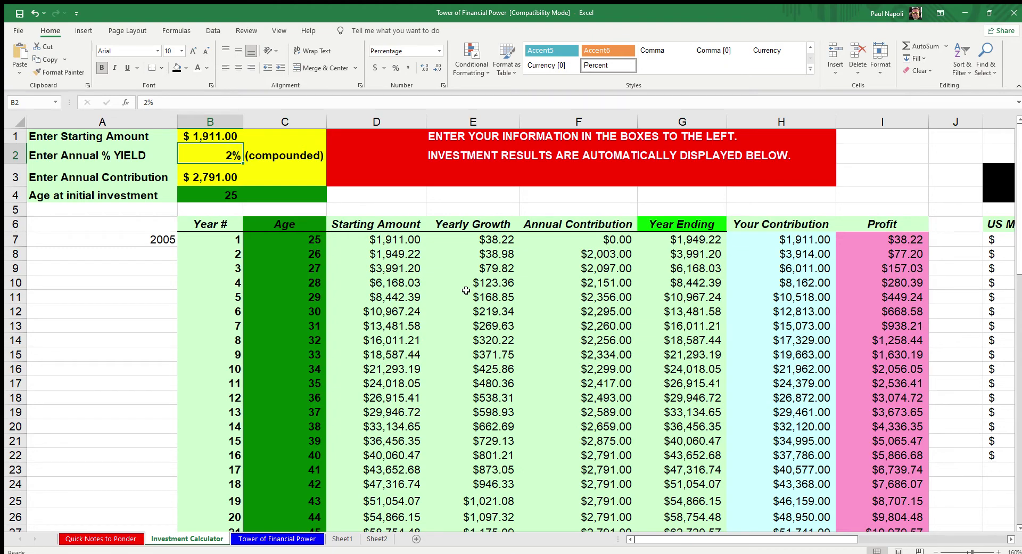
{"action": "scroll", "coordinate": [418, 377], "scroll_direction": "down", "scroll_amount": 11}
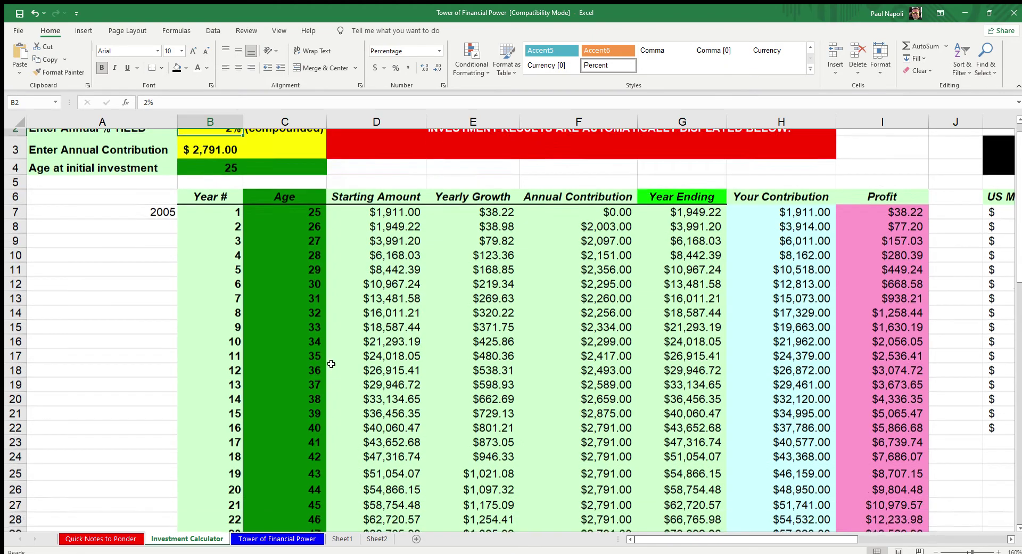
{"action": "left_click_drag", "start_coordinate": [314, 324], "coordinate": [645, 324]}
{"action": "left_click", "coordinate": [692, 323]}
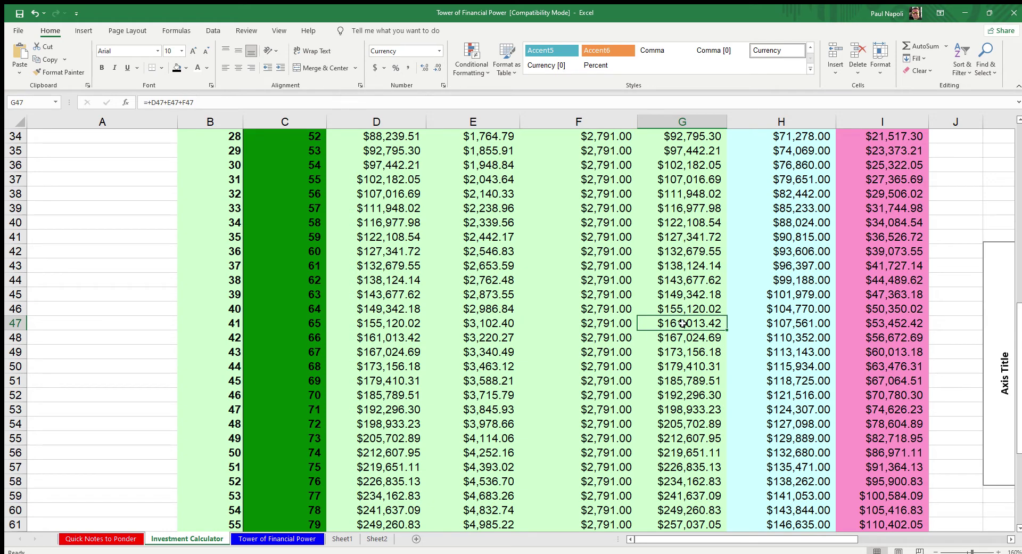
- Set the annual yield in B2 back to 10%
{"action": "scroll", "coordinate": [684, 325], "scroll_direction": "up", "scroll_amount": 11}
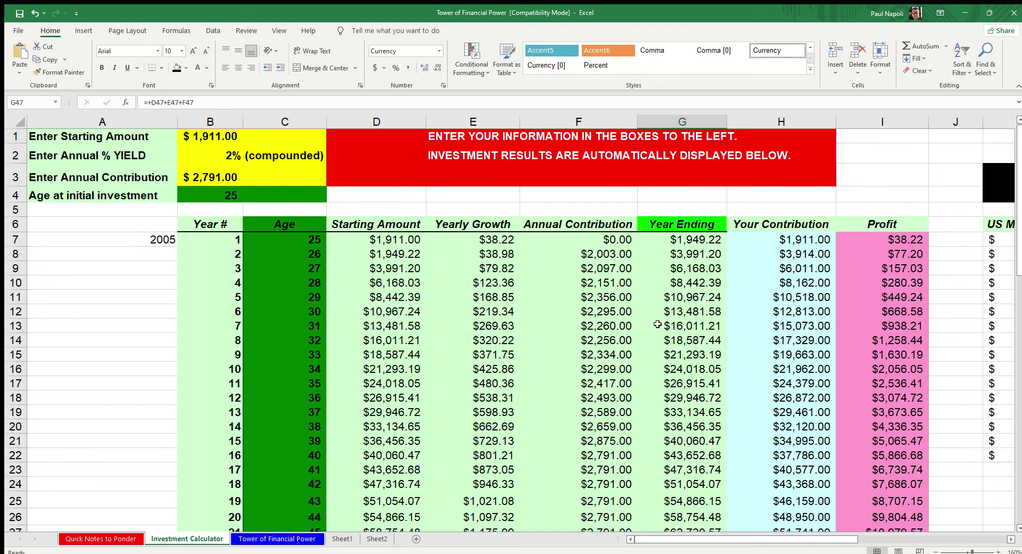
{"action": "left_click", "coordinate": [222, 154]}
{"action": "type", "text": "10"}
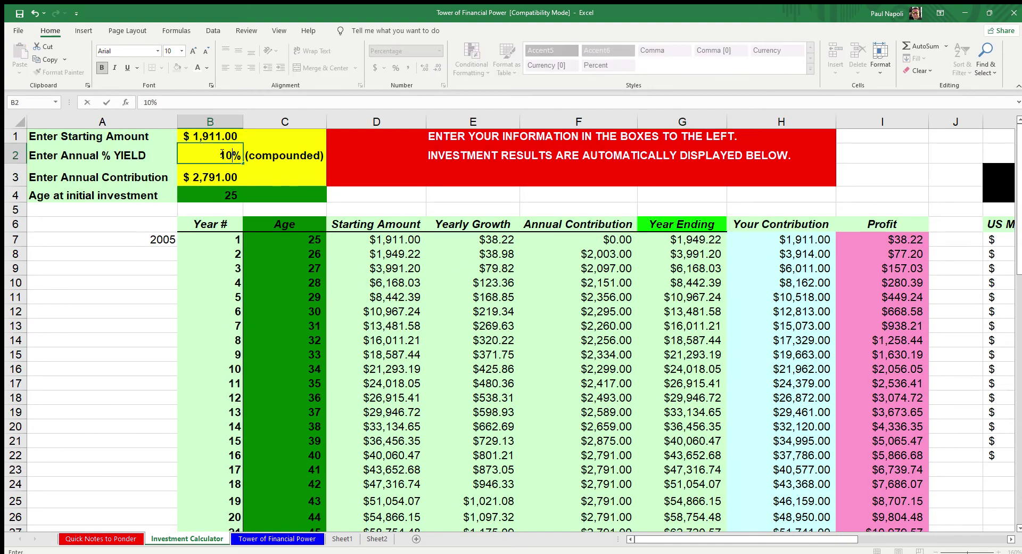
{"action": "key", "text": "Return"}
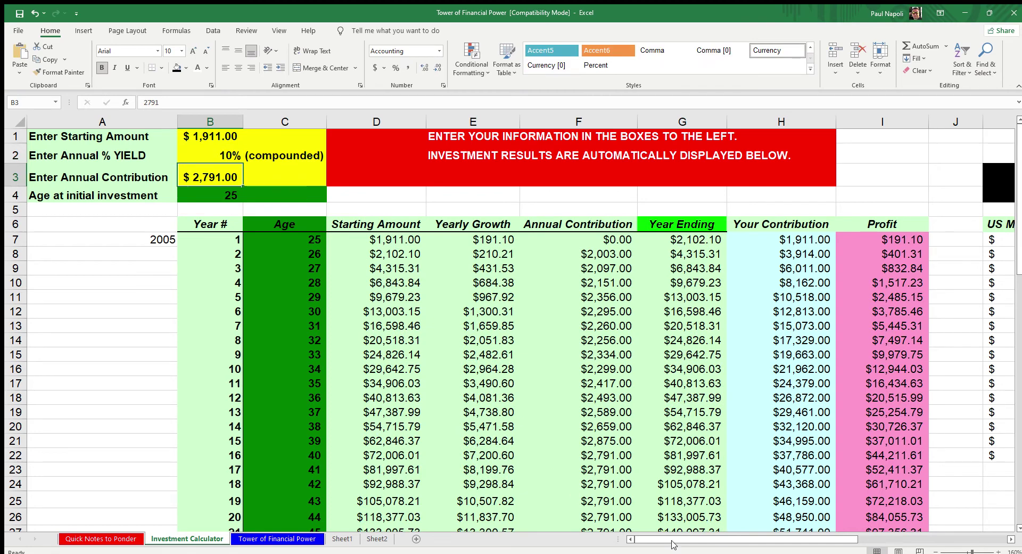
- View the Social Security Contributions table for US median income and the portraits beside it
{"action": "left_click_drag", "start_coordinate": [674, 541], "coordinate": [802, 514]}
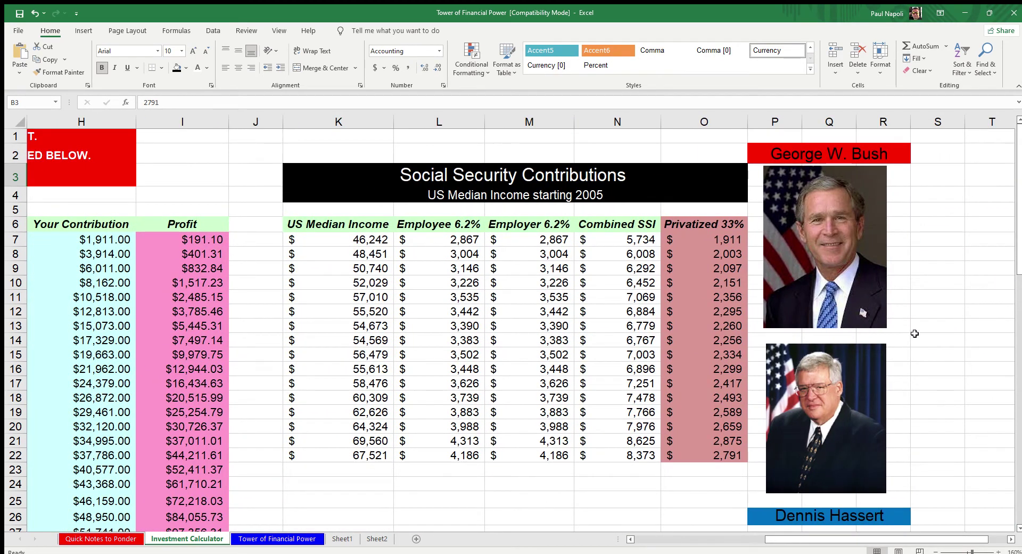